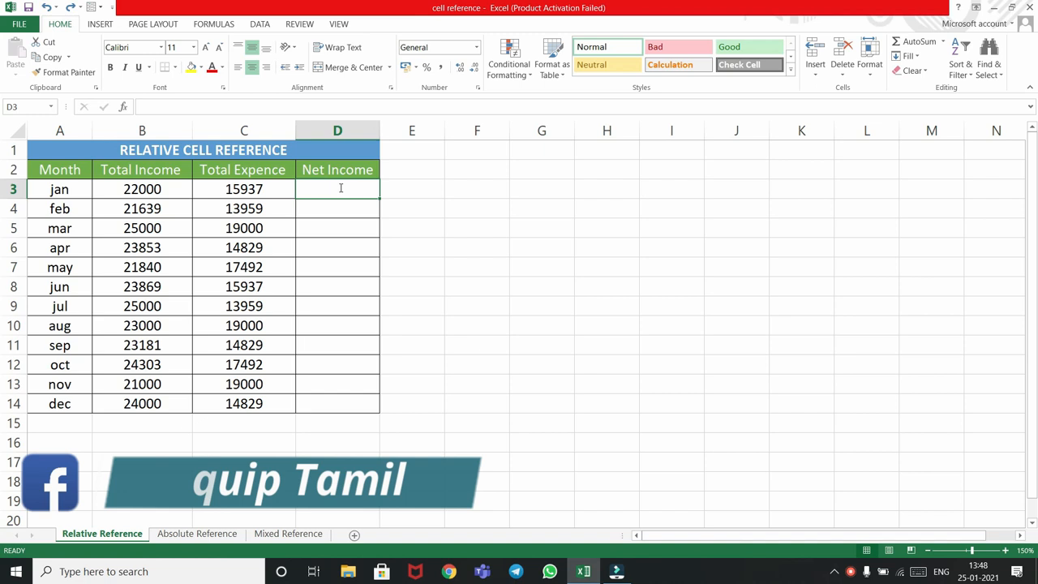
- Calculate January's net income in D3 with the relative-reference formula =B3-C3
type("=")
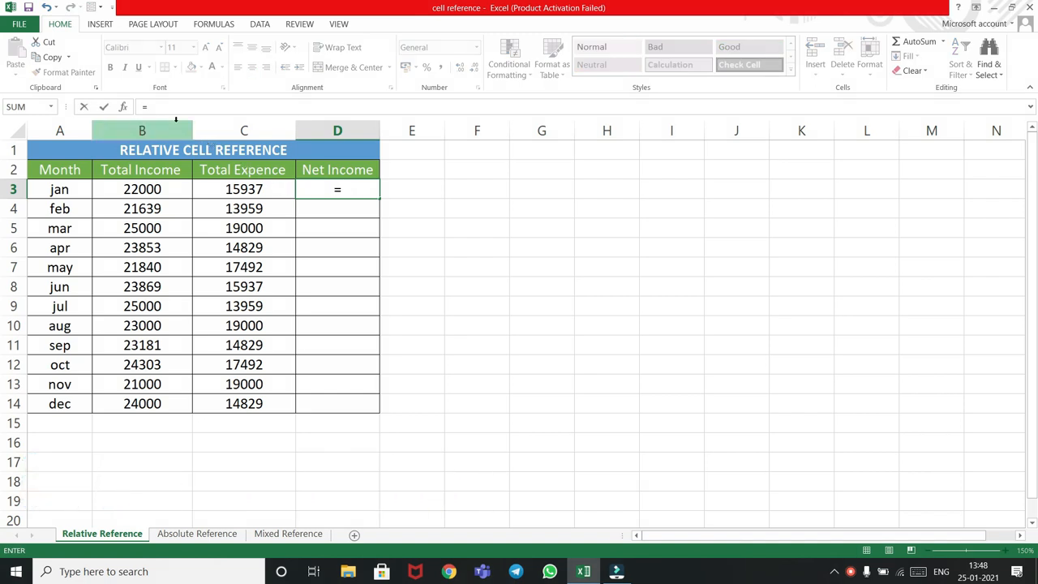
left_click(166, 191)
type("-")
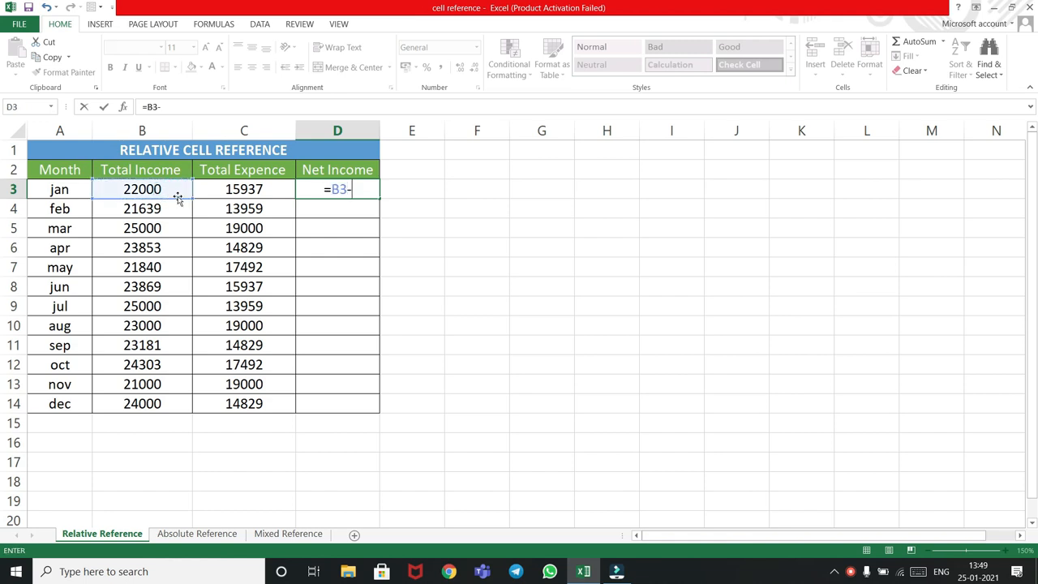
left_click(271, 188)
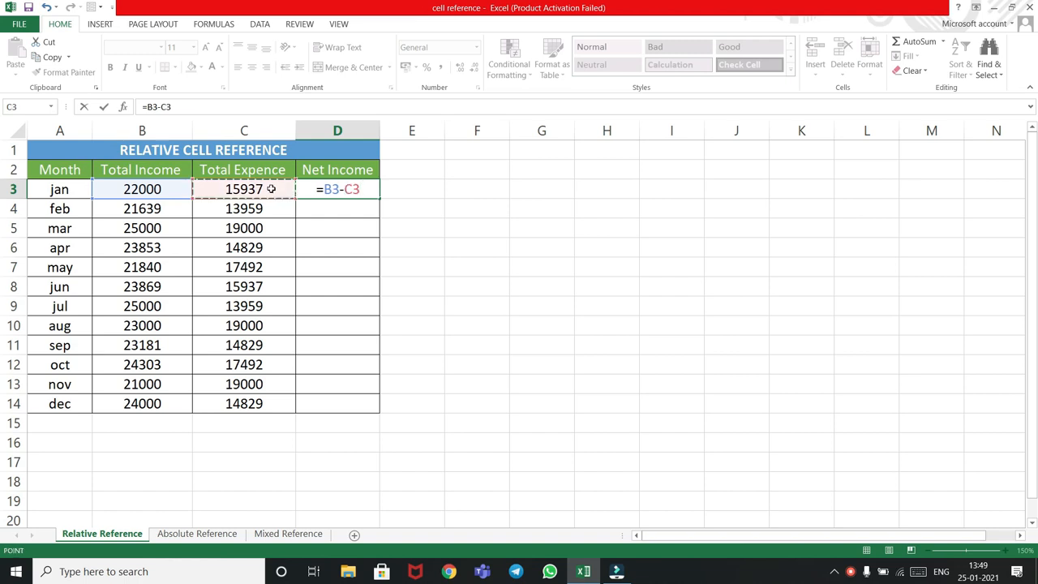
key("Return")
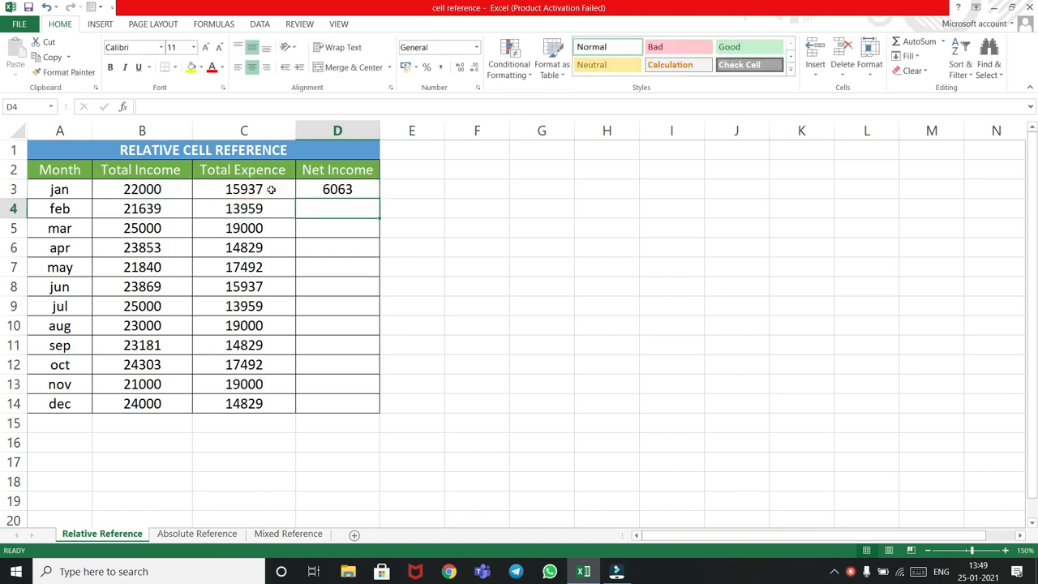
- Fill the net income formula from D3 down to D14, and check the cell references in October's formula in D12
left_click(366, 191)
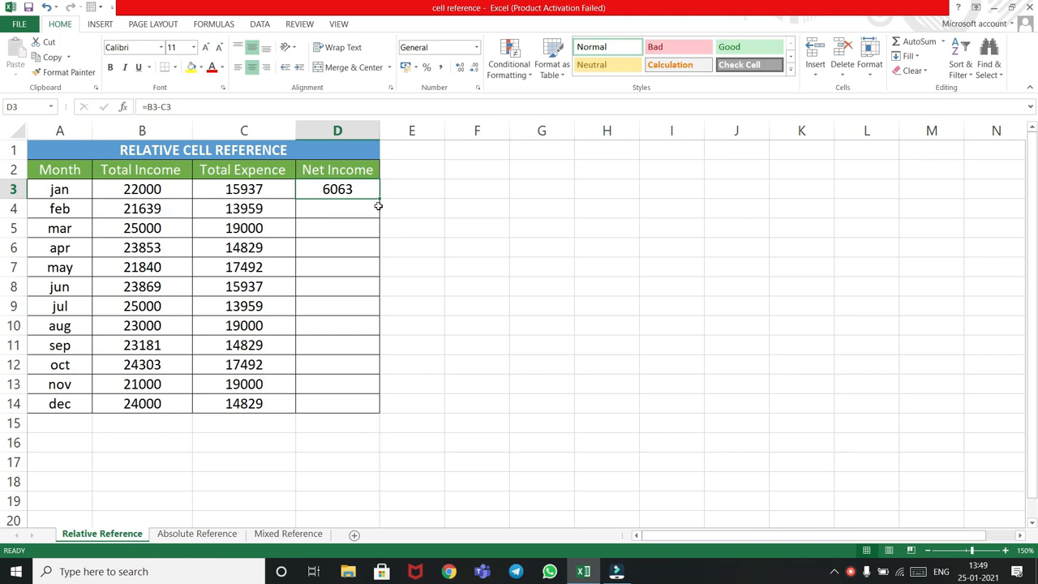
left_click_drag(378, 197, 368, 416)
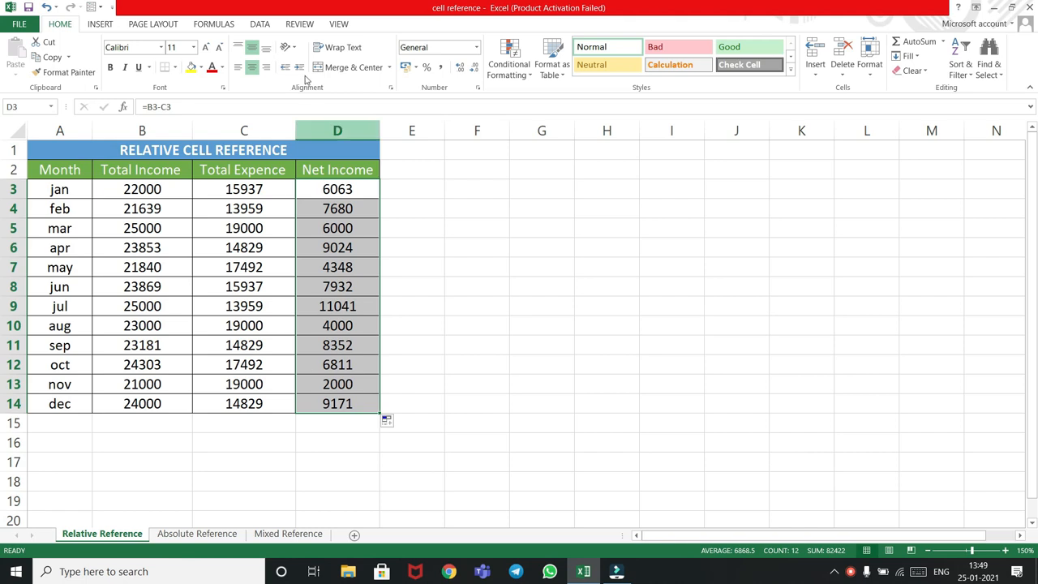
left_click(412, 366)
double_click(358, 365)
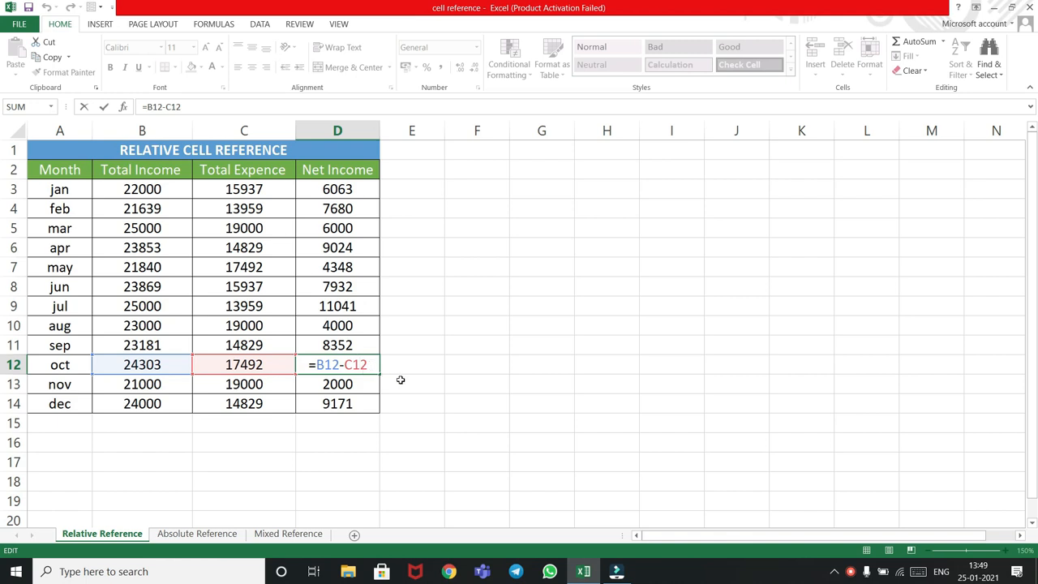
left_click(436, 368)
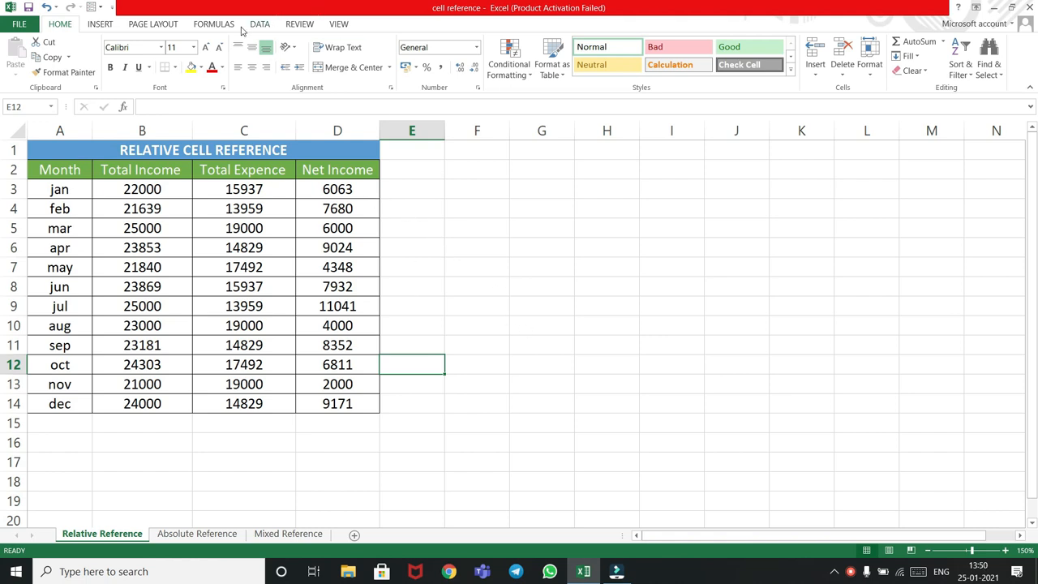
- Turn the worksheet's Show Formulas view on and off twice to compare the Net Income formulas with their values
left_click(213, 24)
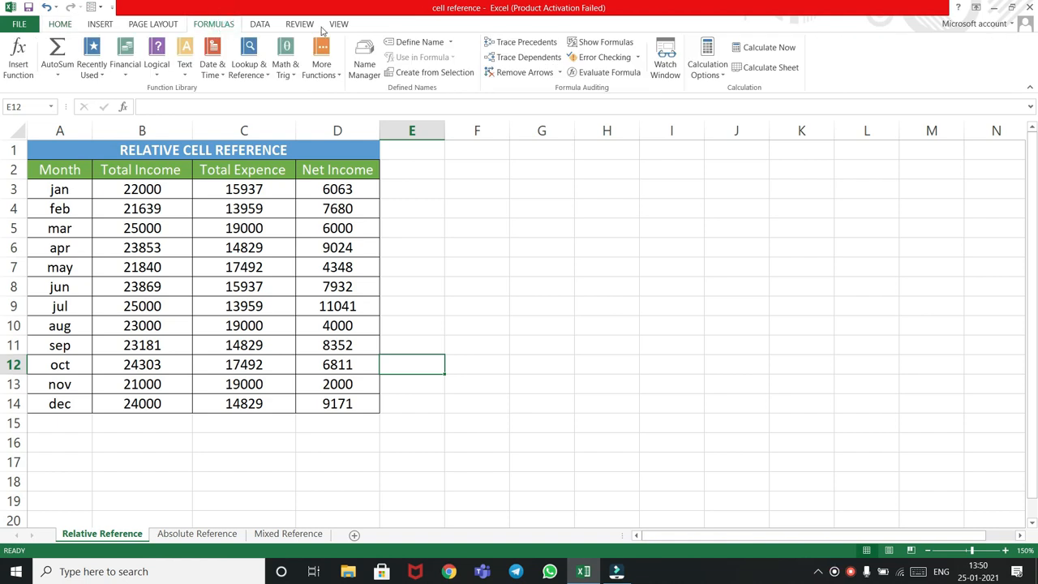
left_click(588, 47)
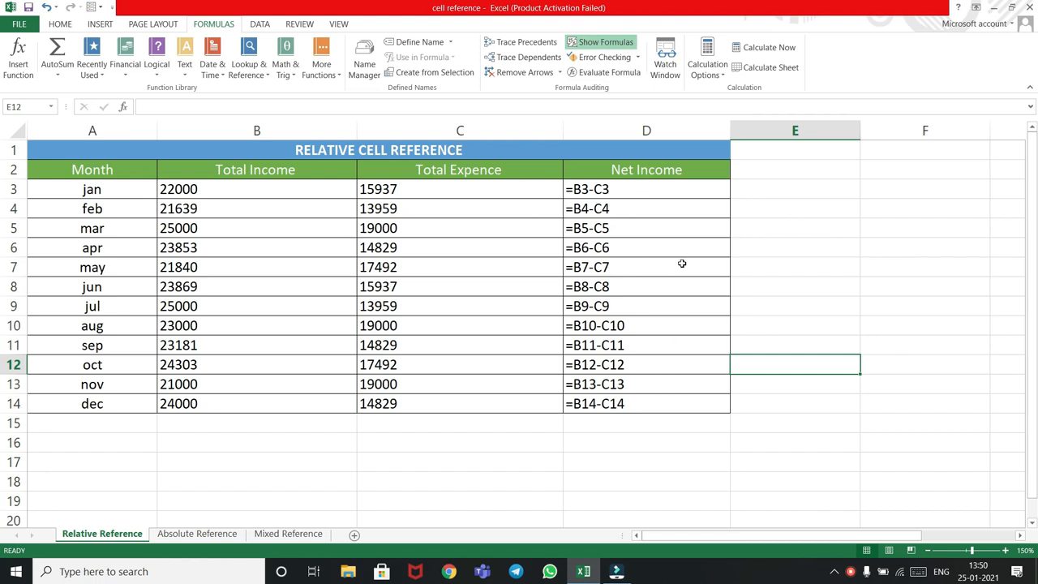
left_click(613, 45)
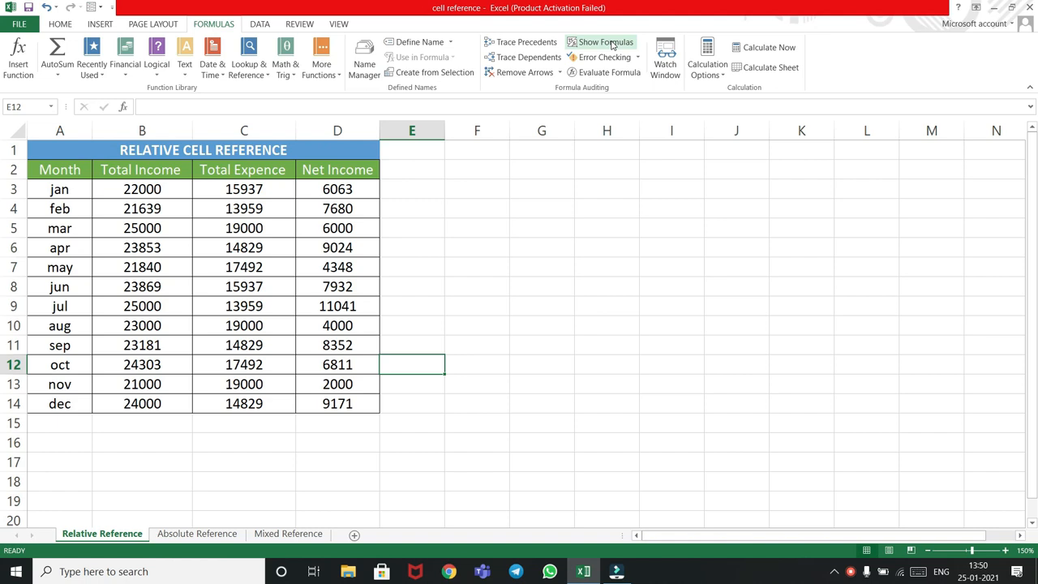
left_click(613, 45)
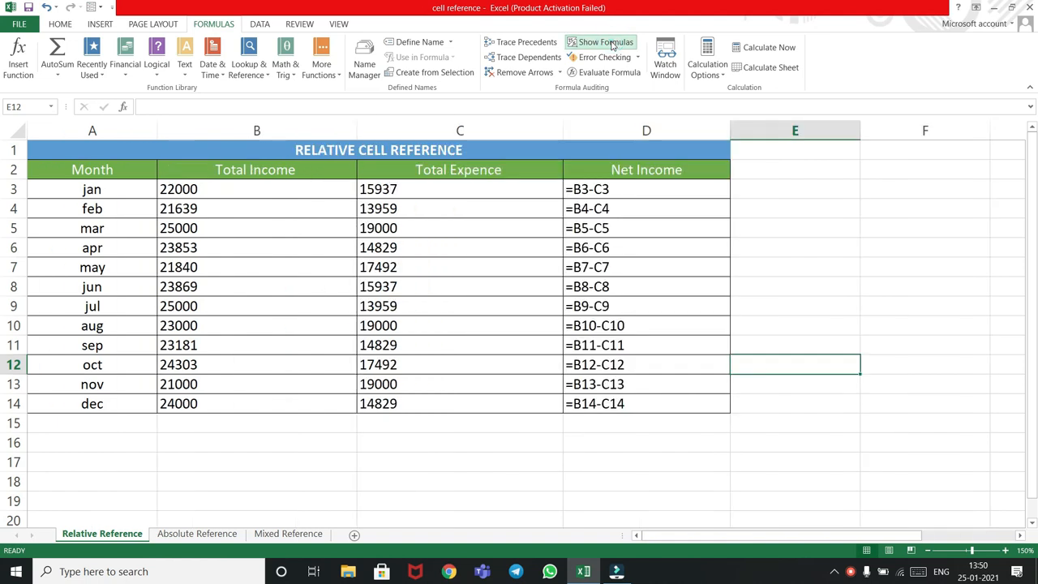
left_click(612, 44)
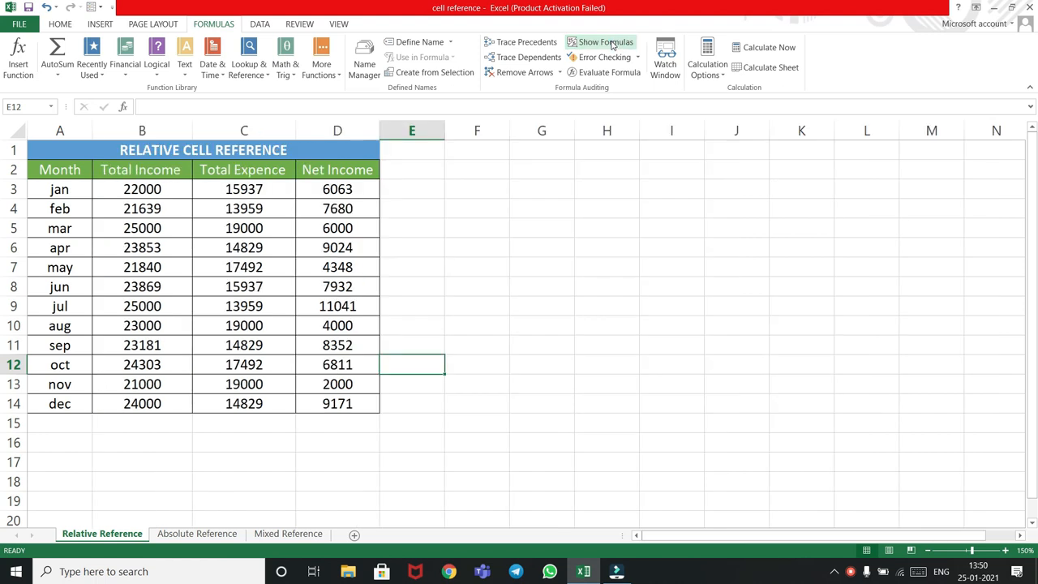
- Toggle the formula view repeatedly through the on-screen keyboard, leave the formulas shown, and close the keyboard
left_click(919, 571)
left_click(660, 486)
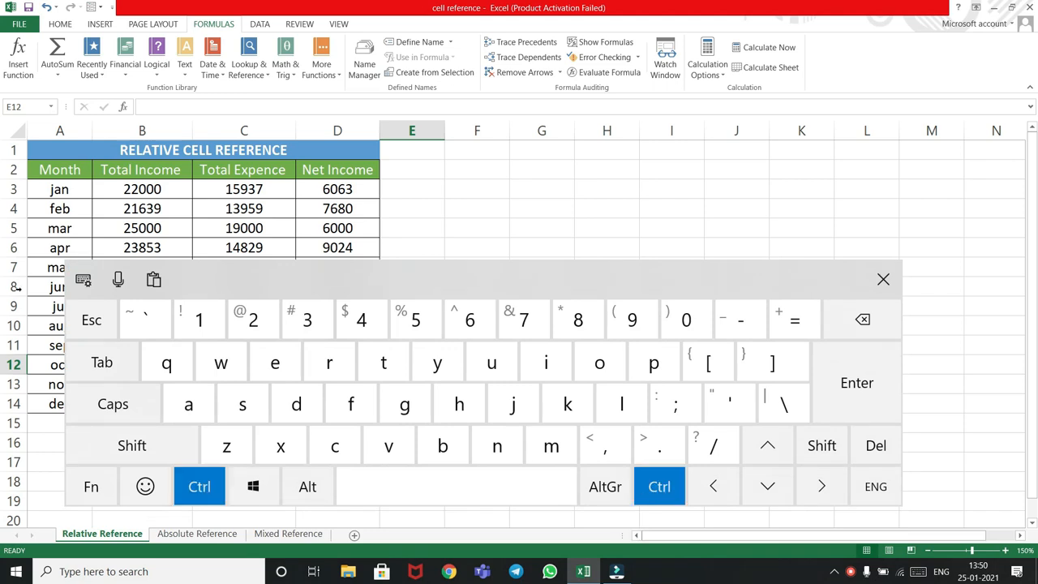
left_click(157, 326)
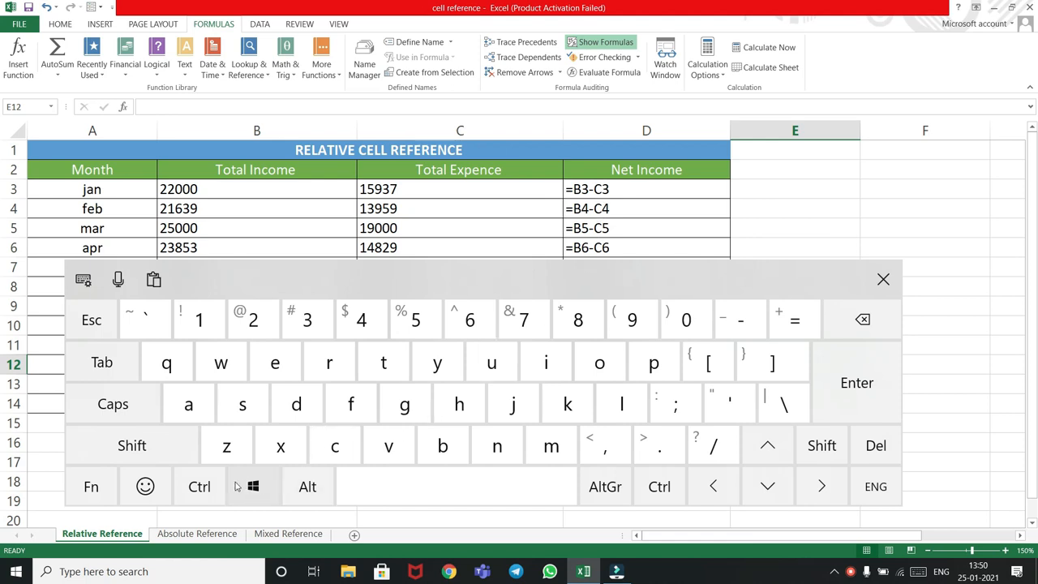
left_click(200, 486)
left_click(154, 323)
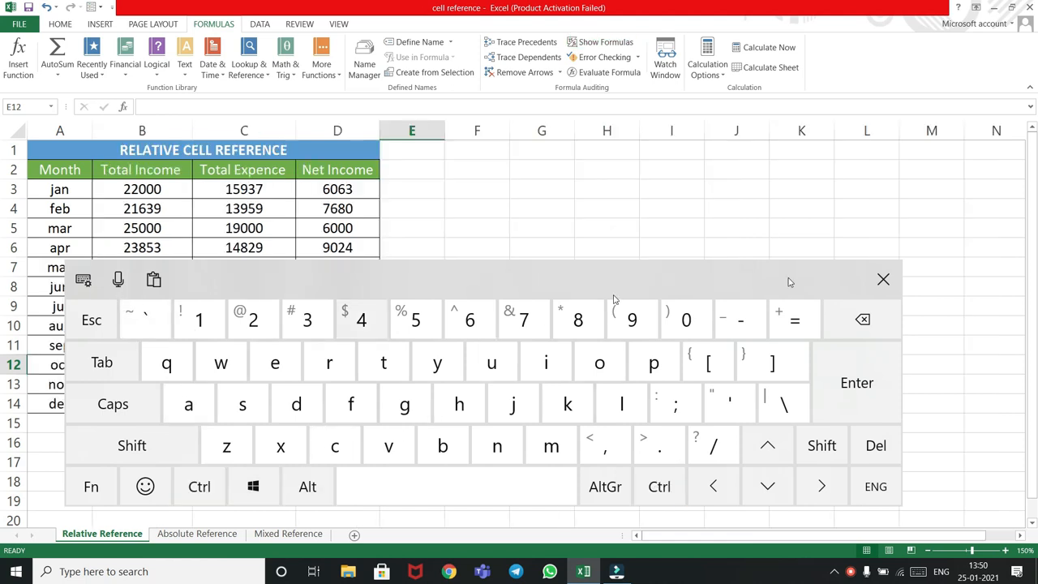
left_click(203, 489)
left_click(146, 320)
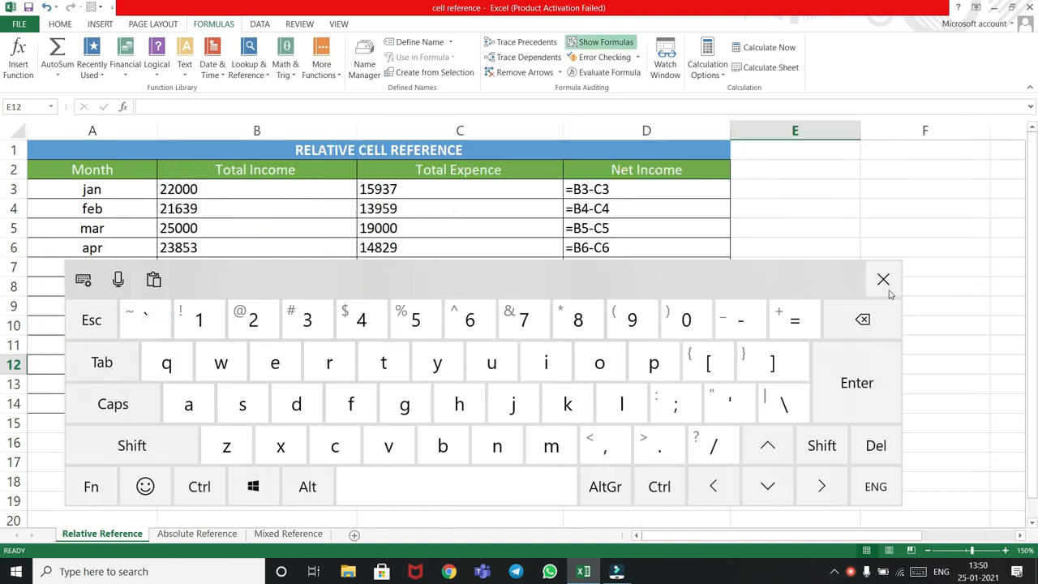
left_click(883, 280)
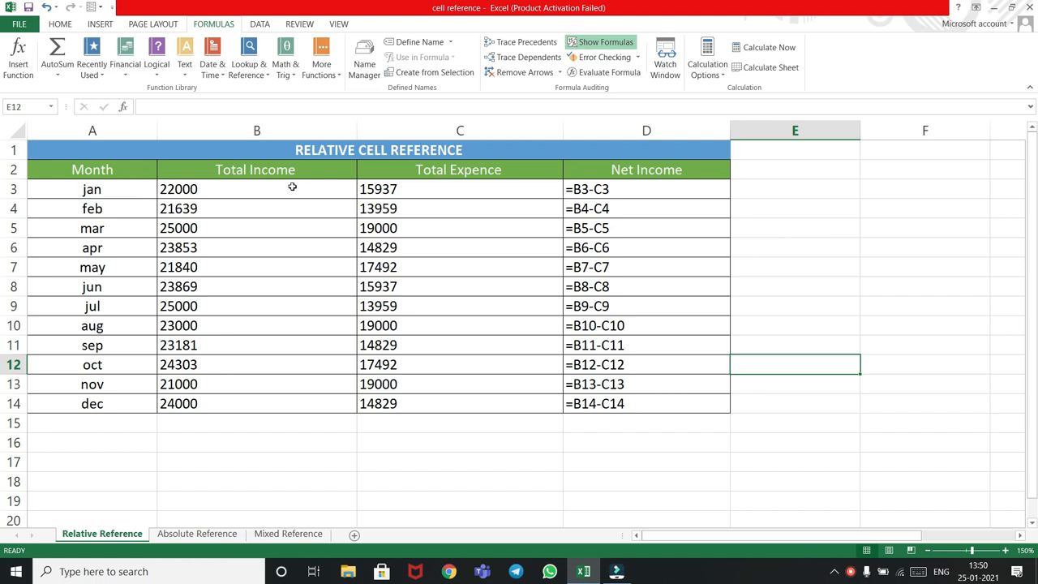
- Examine which cells the Net Income formulas from January to May refer to, and switch the sheet back to showing values
double_click(644, 195)
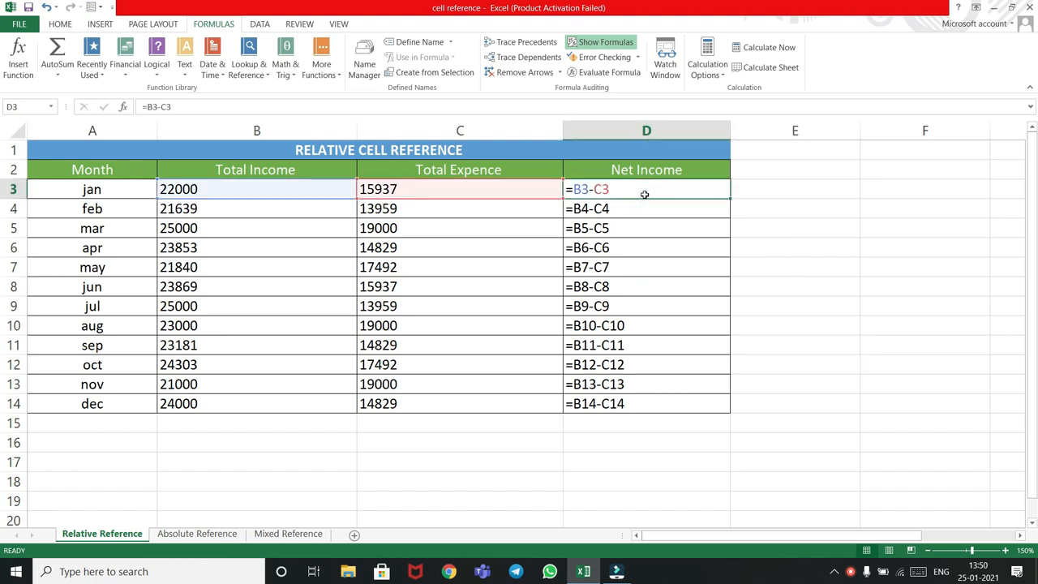
double_click(647, 218)
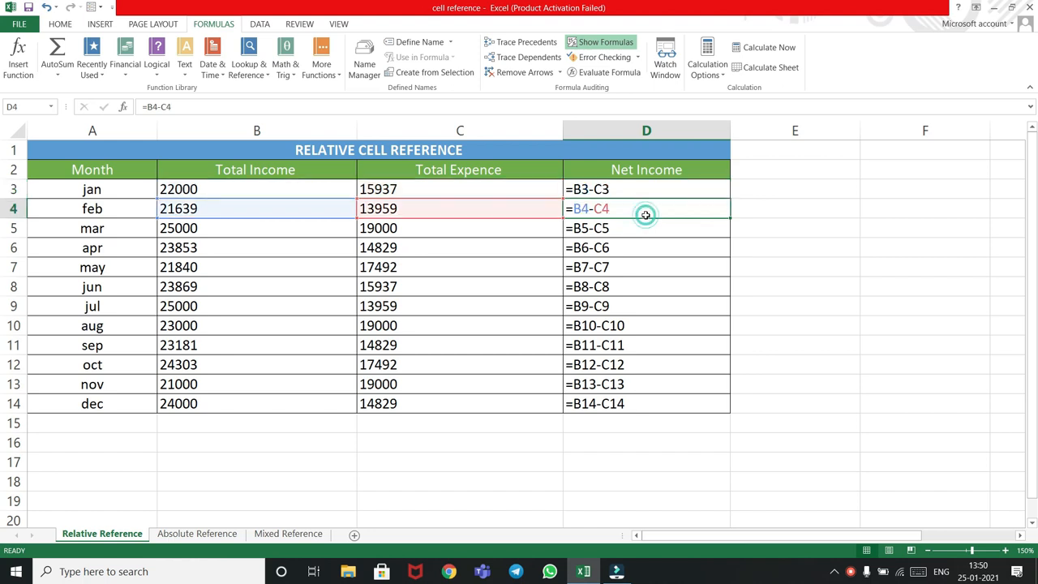
double_click(638, 229)
double_click(638, 250)
double_click(644, 280)
double_click(629, 230)
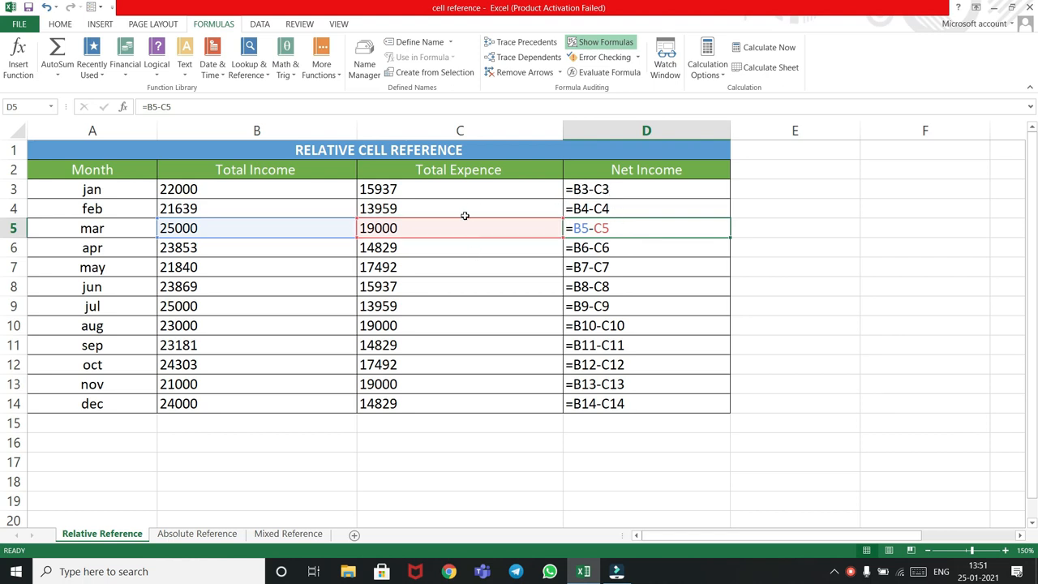
left_click(618, 209)
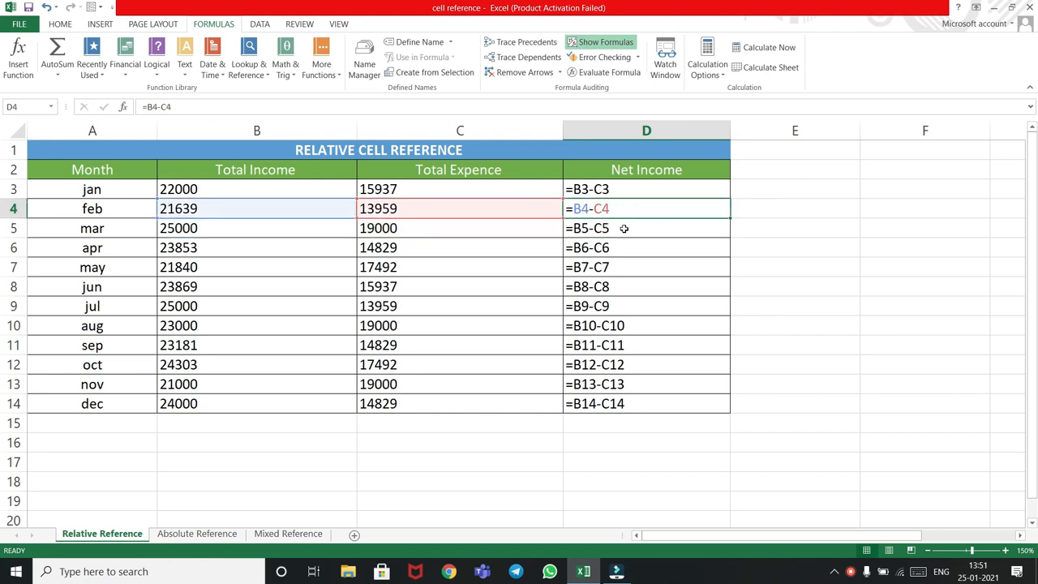
left_click(623, 228)
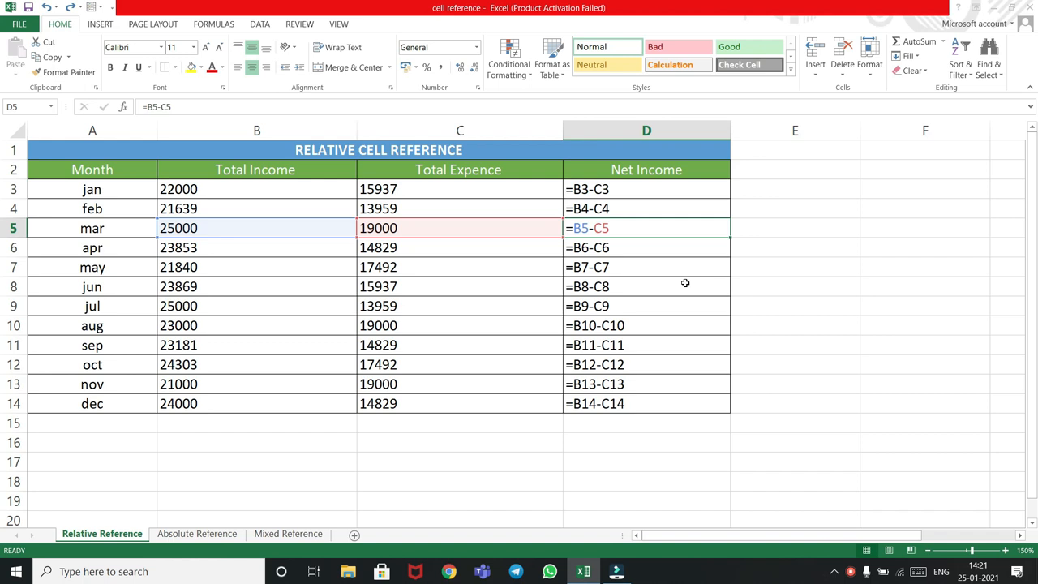
key("ctrl+grave")
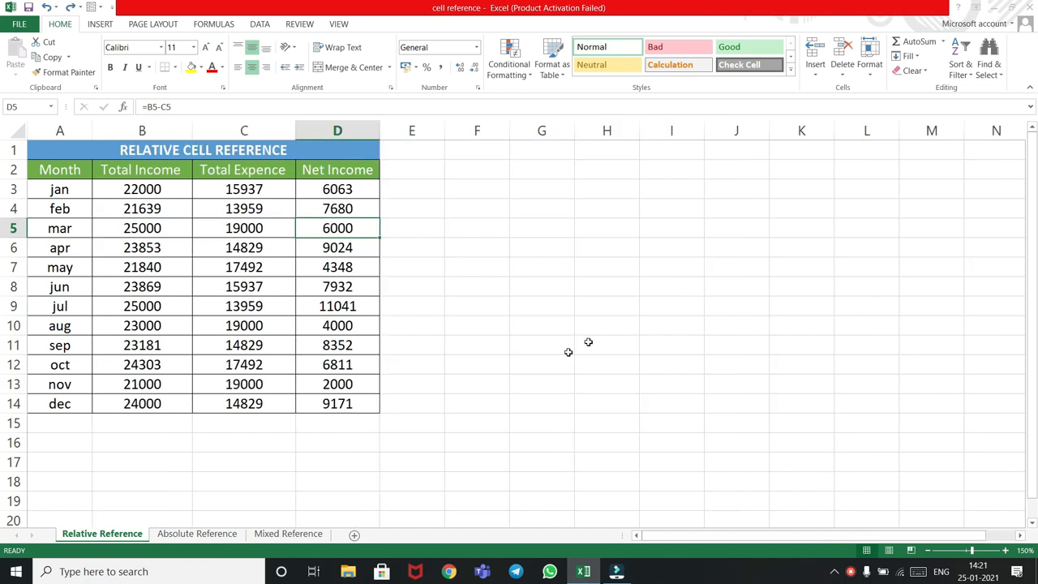
- On the Absolute Reference sheet, calculate the first student's percentage in C4 with the formula =B4/B3
left_click(198, 534)
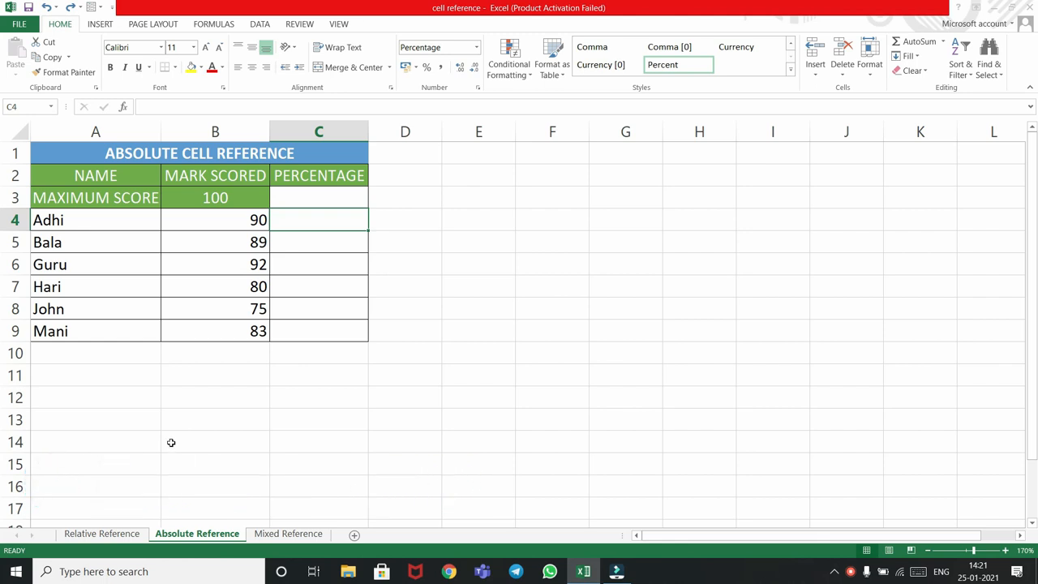
left_click(339, 217)
type("=")
left_click(244, 224)
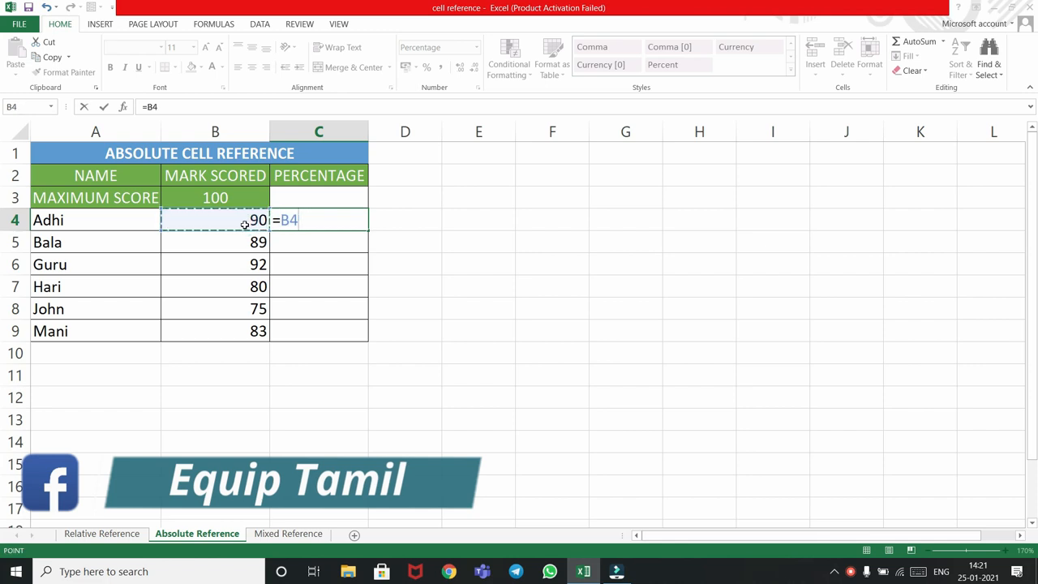
type("/")
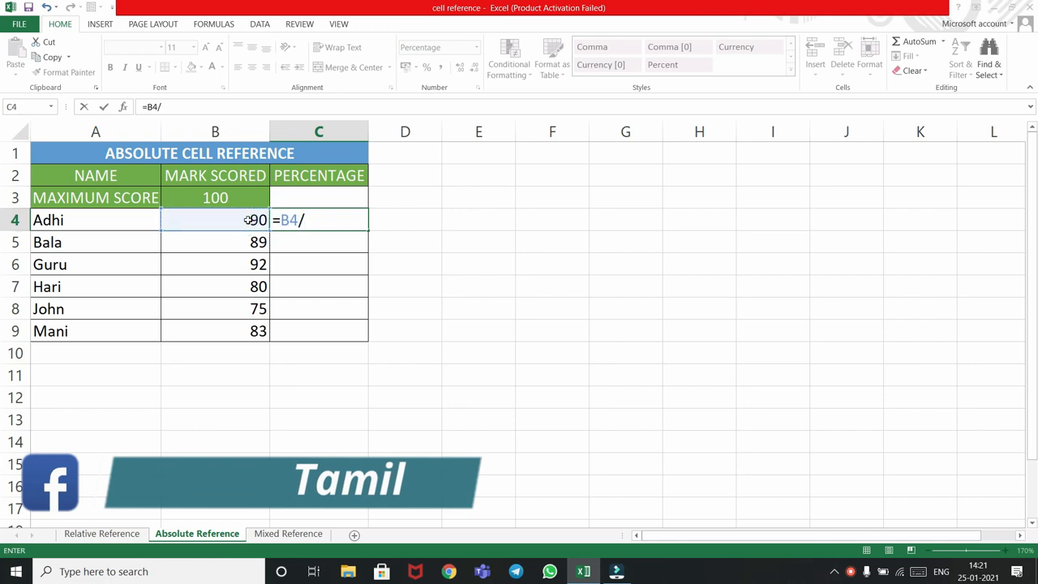
left_click(251, 195)
key("Return")
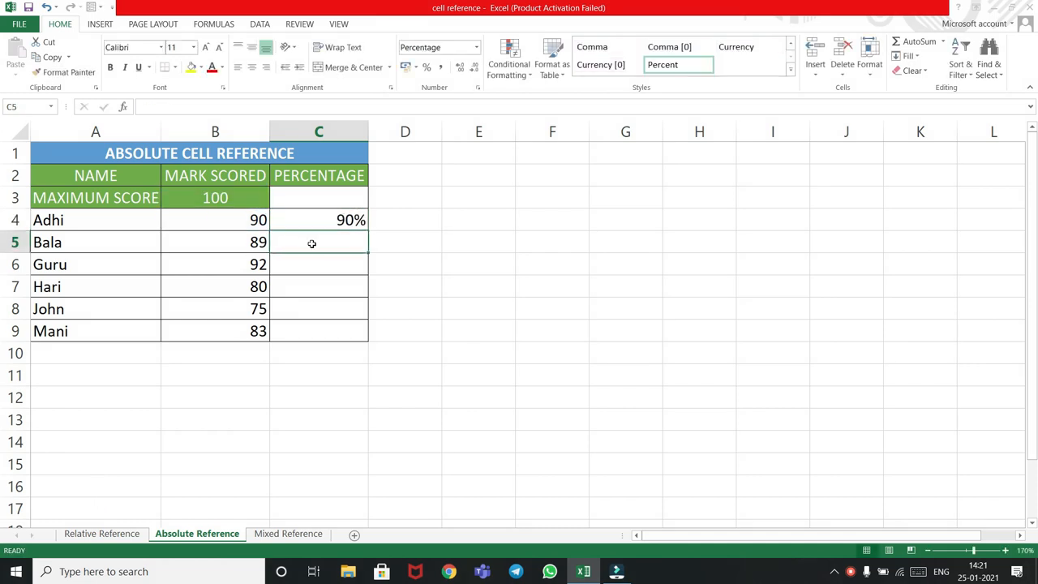
- Fill the percentage formula from C4 down to C9
left_click(365, 223)
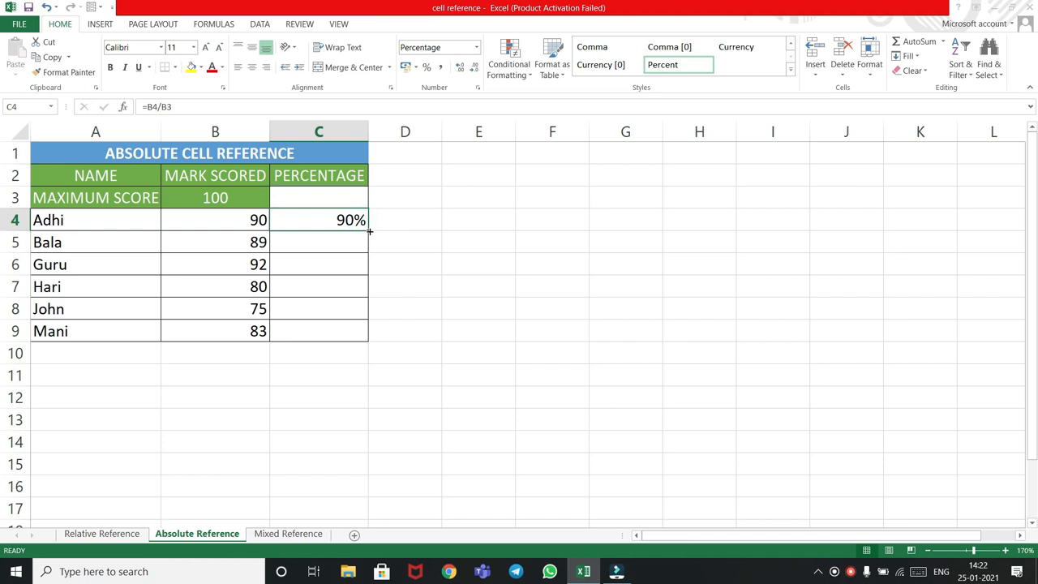
left_click_drag(367, 232, 366, 342)
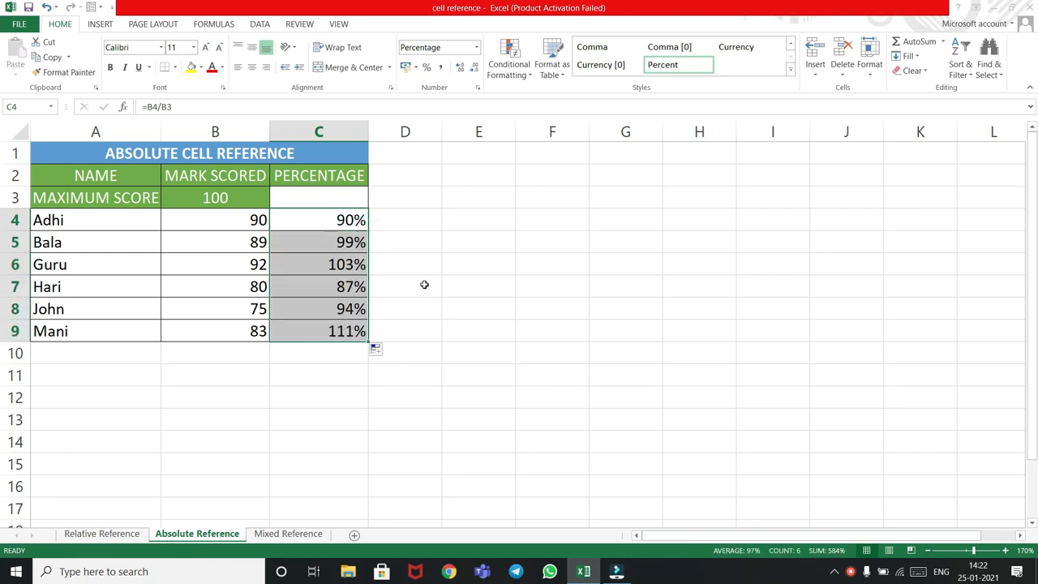
left_click(424, 285)
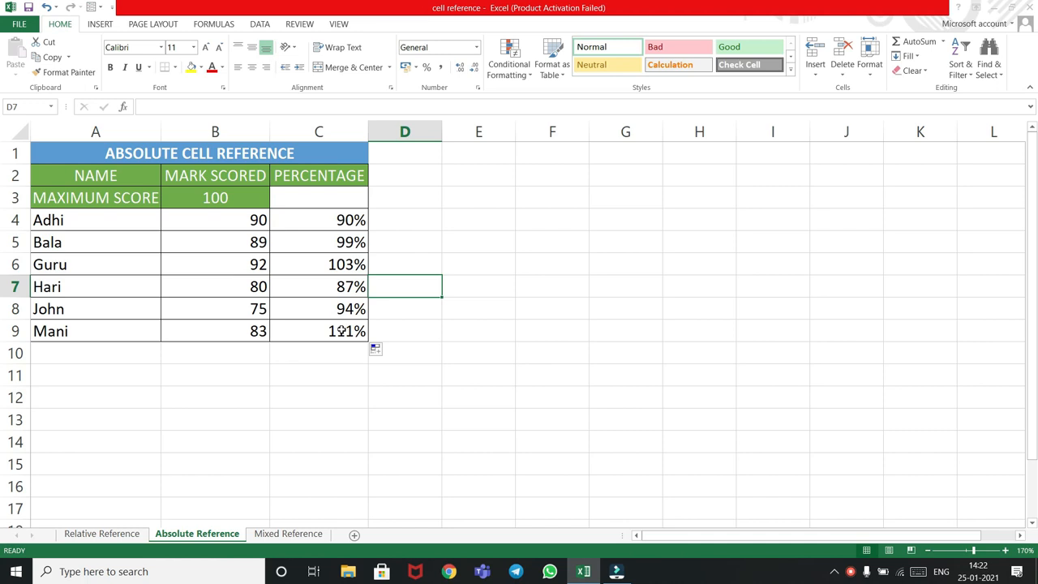
- Show the worksheet's formulas and examine which cells the percentage formulas in C4, C5 and C6 refer to
key("ctrl+grave")
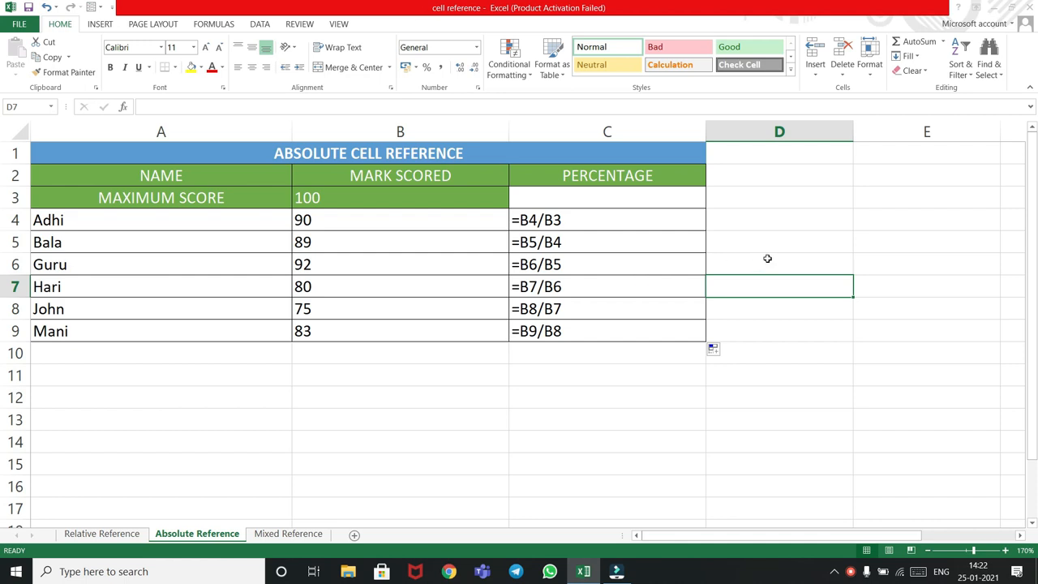
left_click(631, 222)
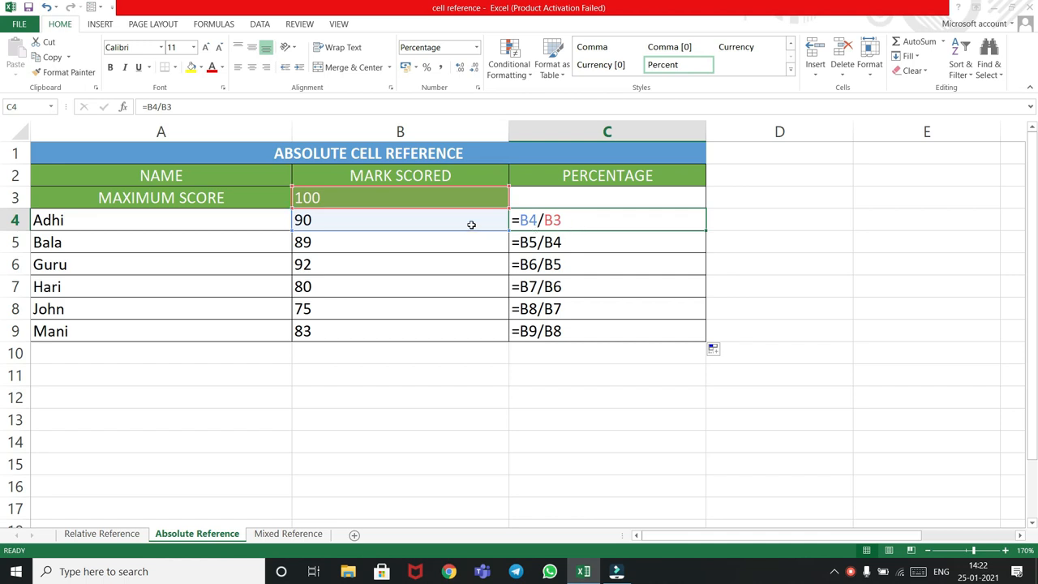
left_click(570, 240)
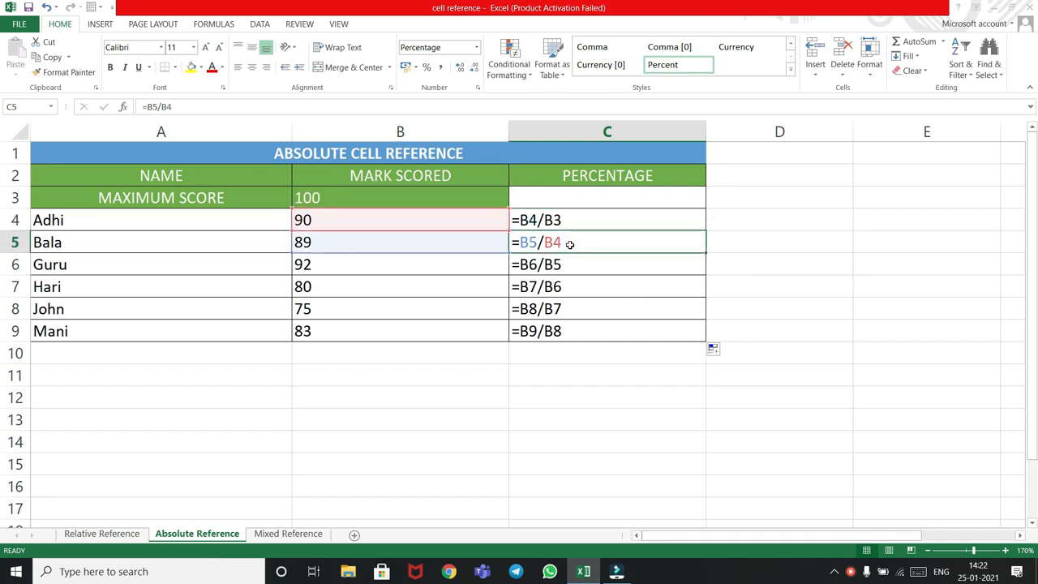
left_click(546, 261)
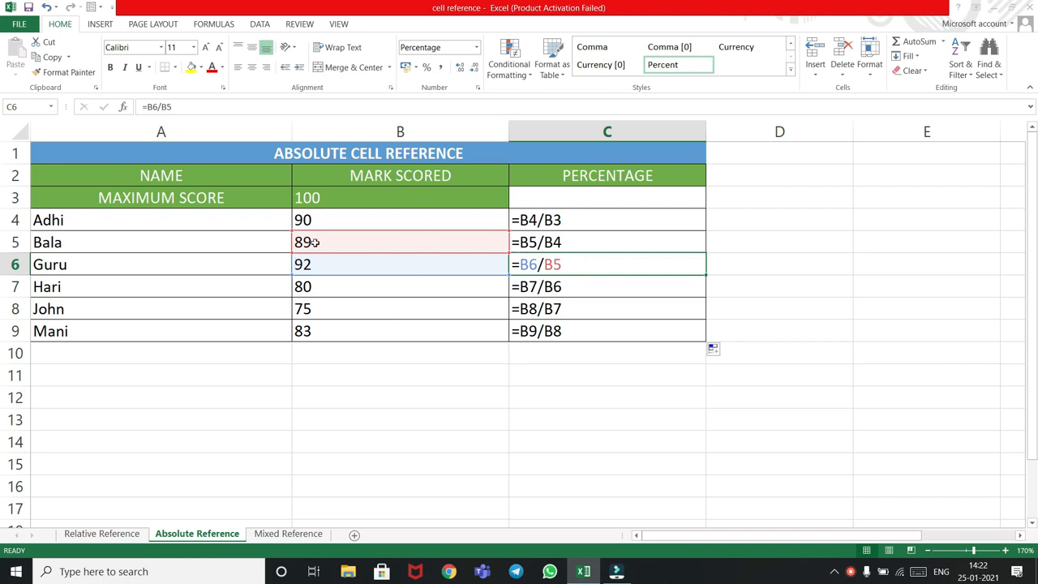
- Change the percentage formula in C4 to =B4/$B$3 so the maximum score is an absolute reference
left_click(367, 197)
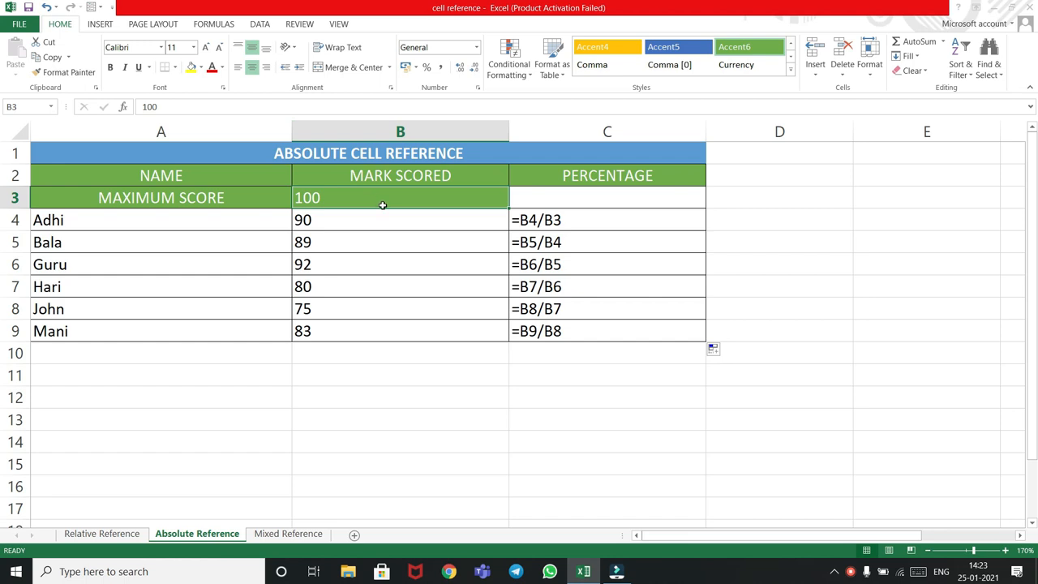
double_click(566, 219)
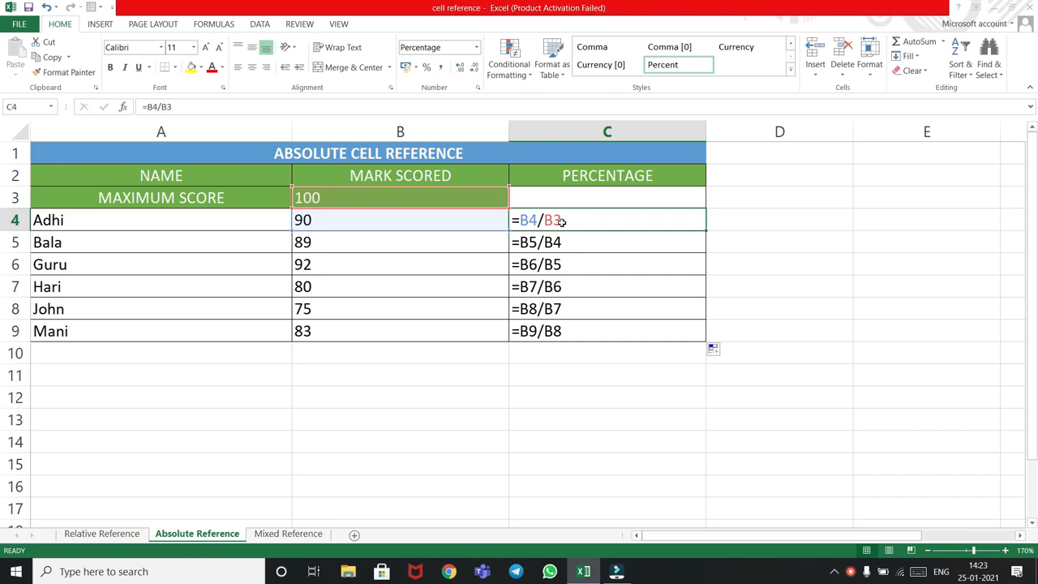
double_click(561, 220)
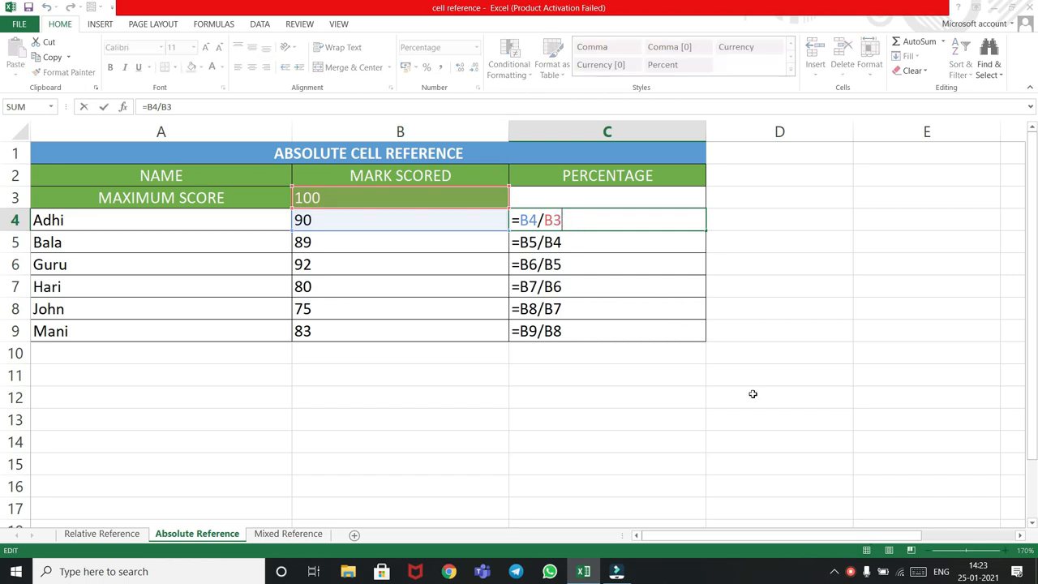
left_click(919, 571)
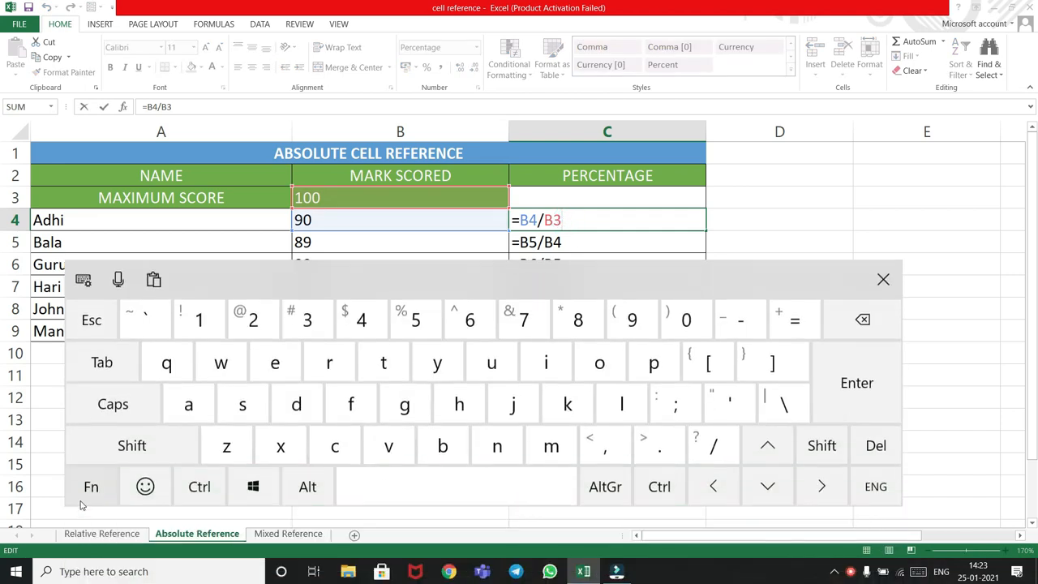
left_click(91, 489)
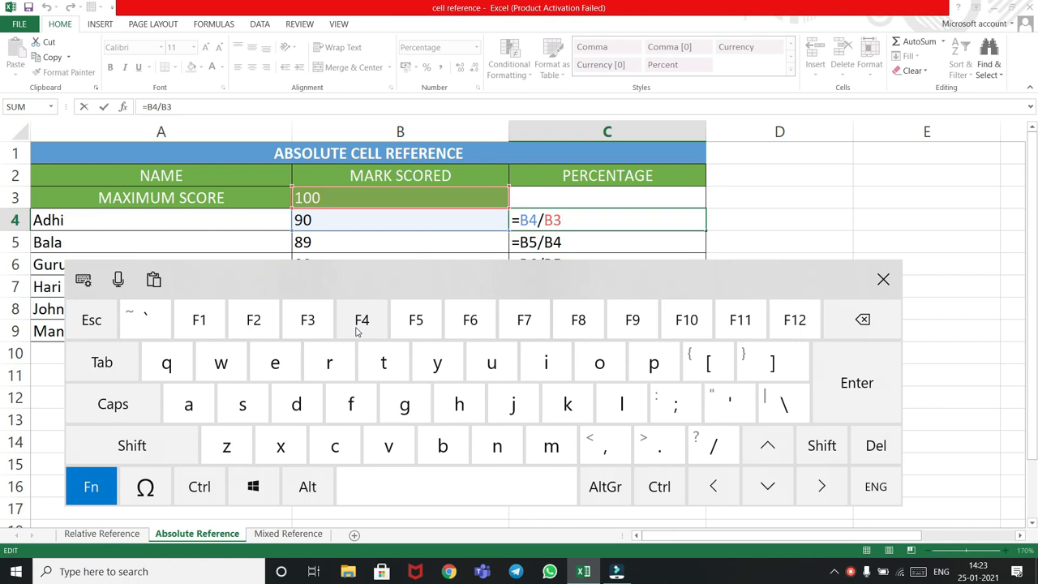
left_click(357, 331)
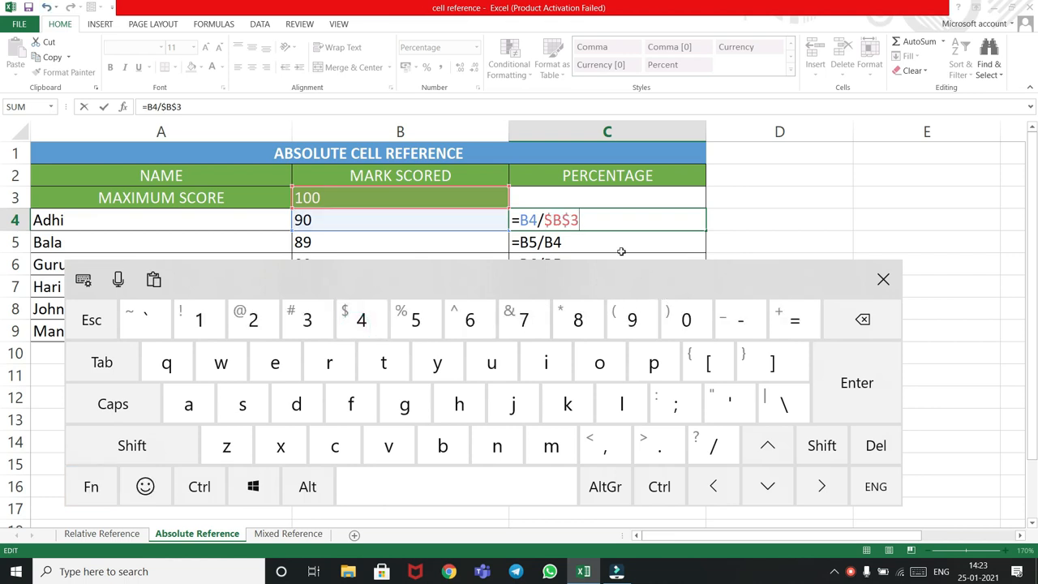
left_click(884, 279)
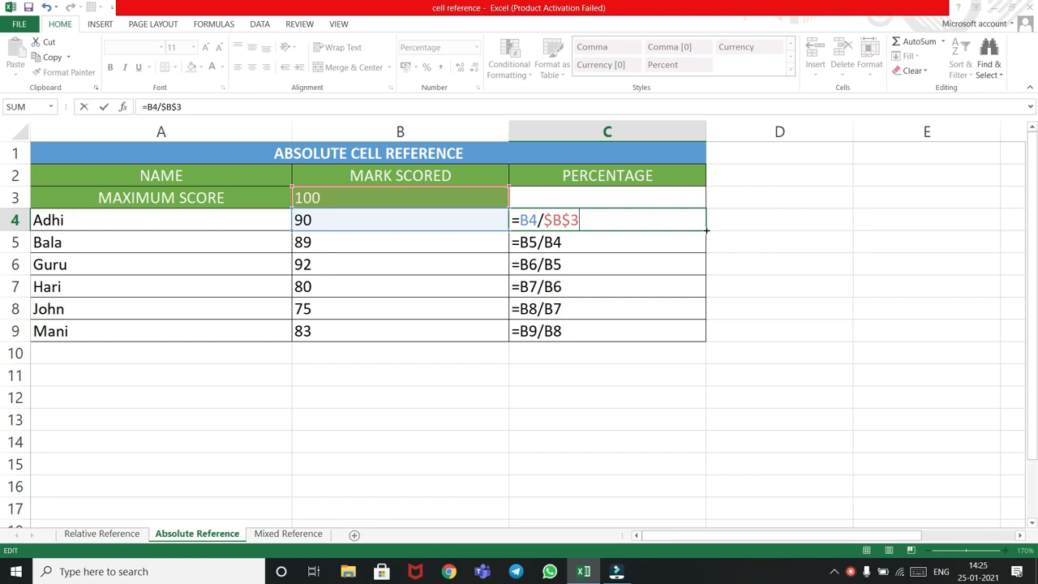
- Fill the corrected percentage formula from C4 down to C9 and switch the sheet back to showing values
left_click_drag(706, 230, 702, 337)
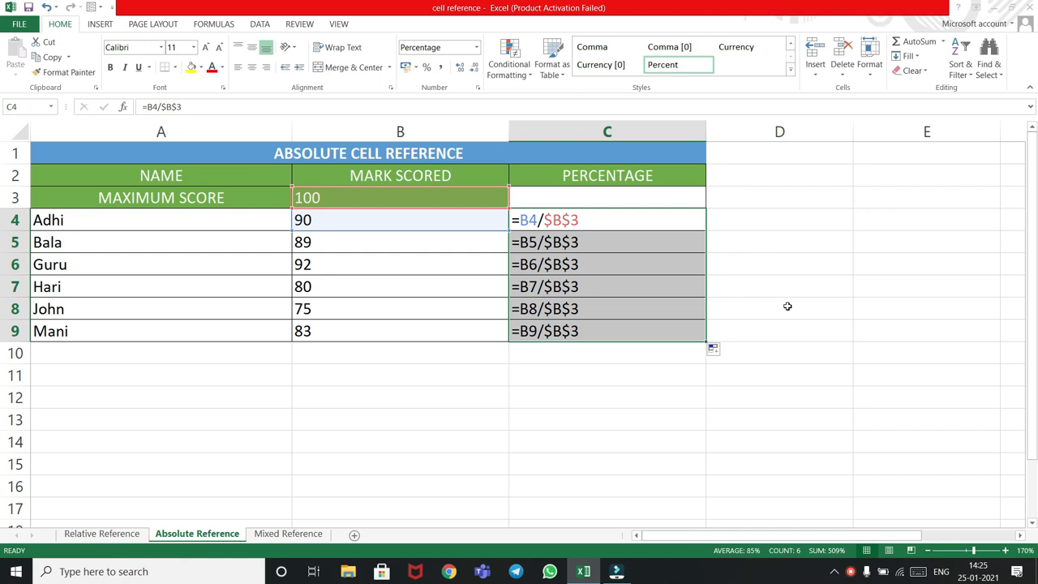
key("ctrl+grave")
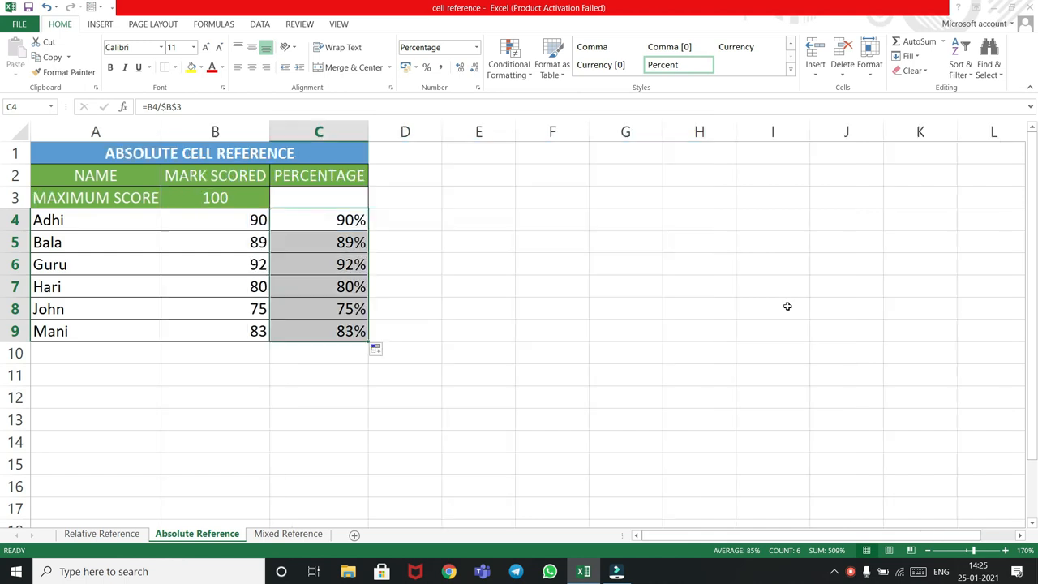
left_click(530, 263)
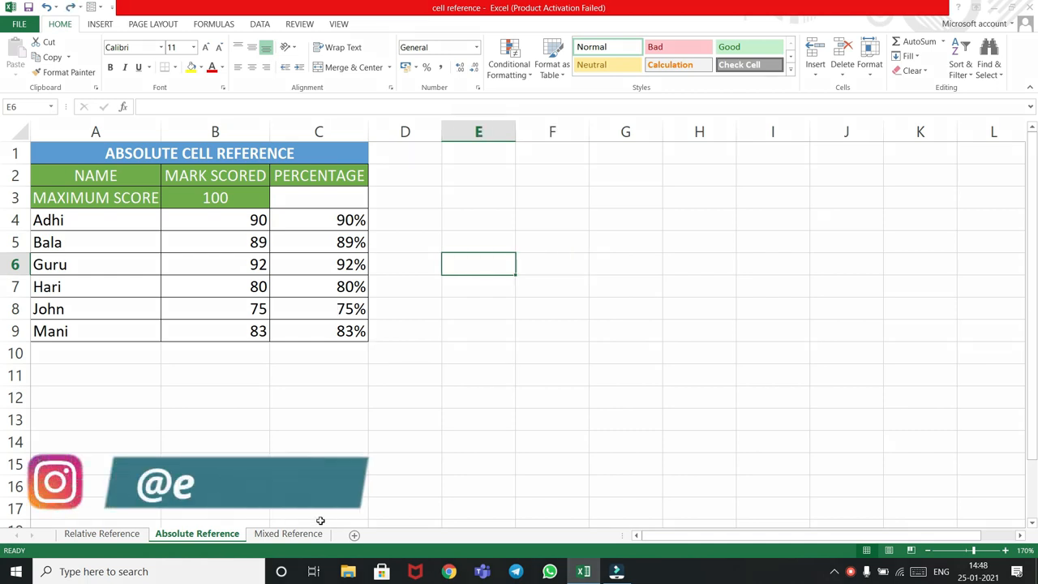
- On the Mixed Reference sheet, enter the multiplication formula =A3*B2 in B3
left_click(316, 535)
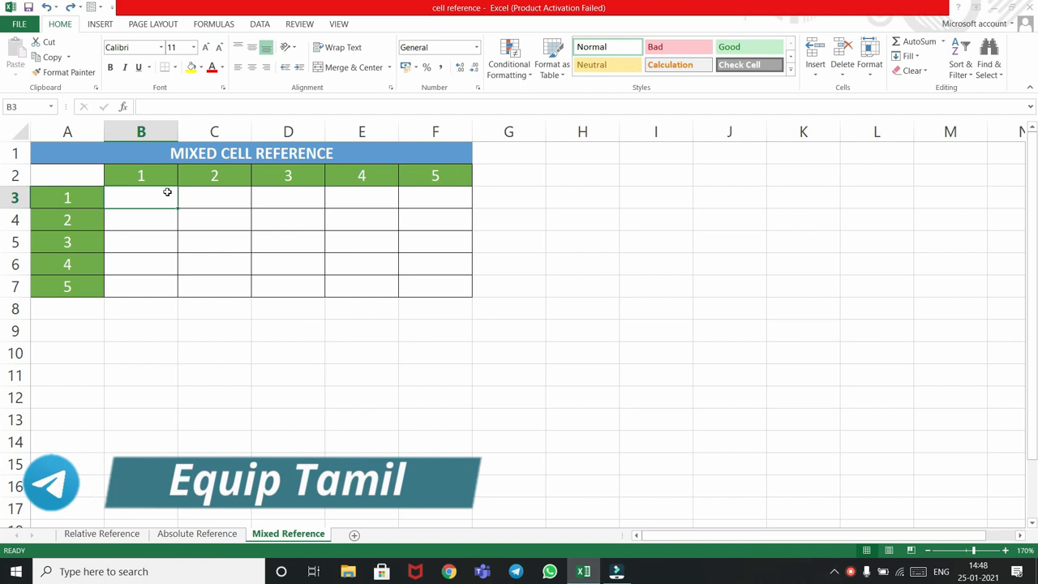
type("=")
left_click(62, 198)
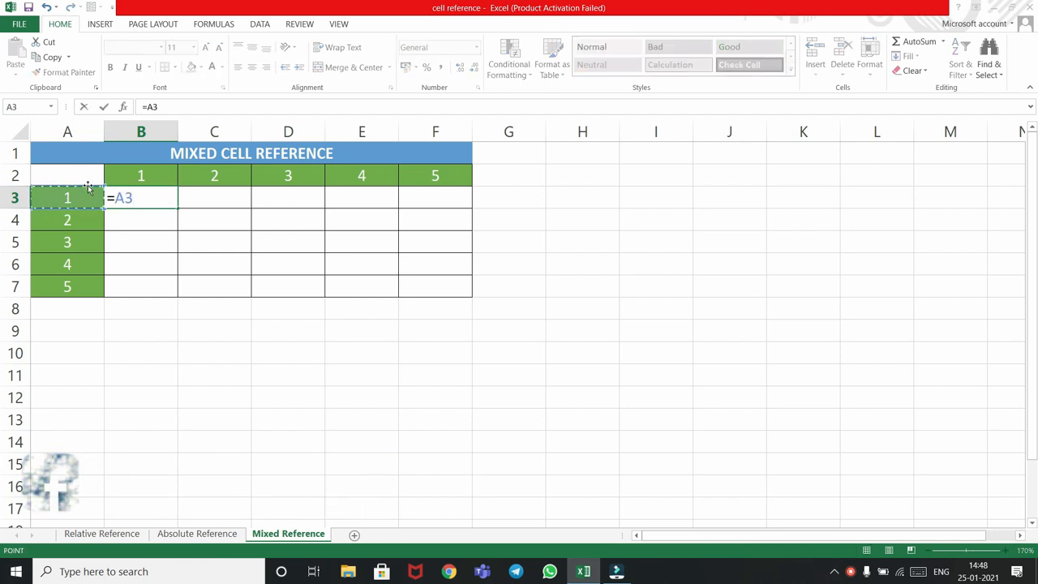
type("*")
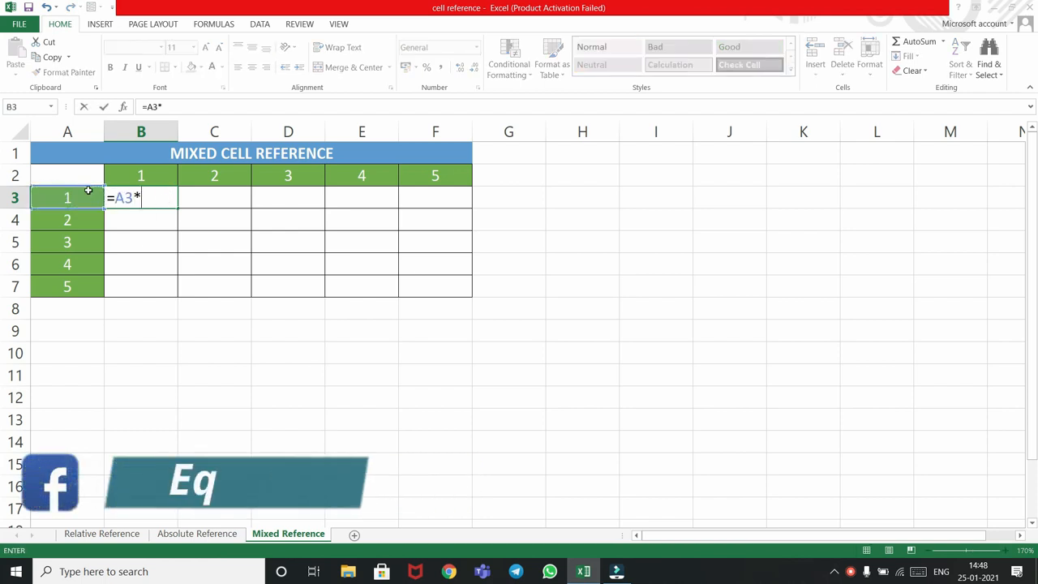
left_click(139, 173)
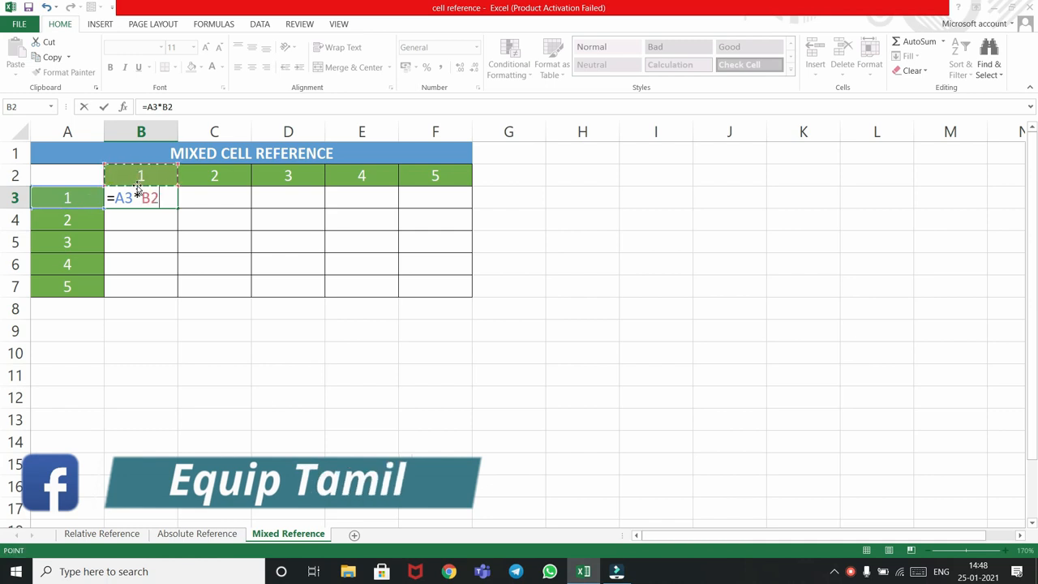
key("Return")
- Fill the multiplication formula from B3 down to B7
left_click(150, 198)
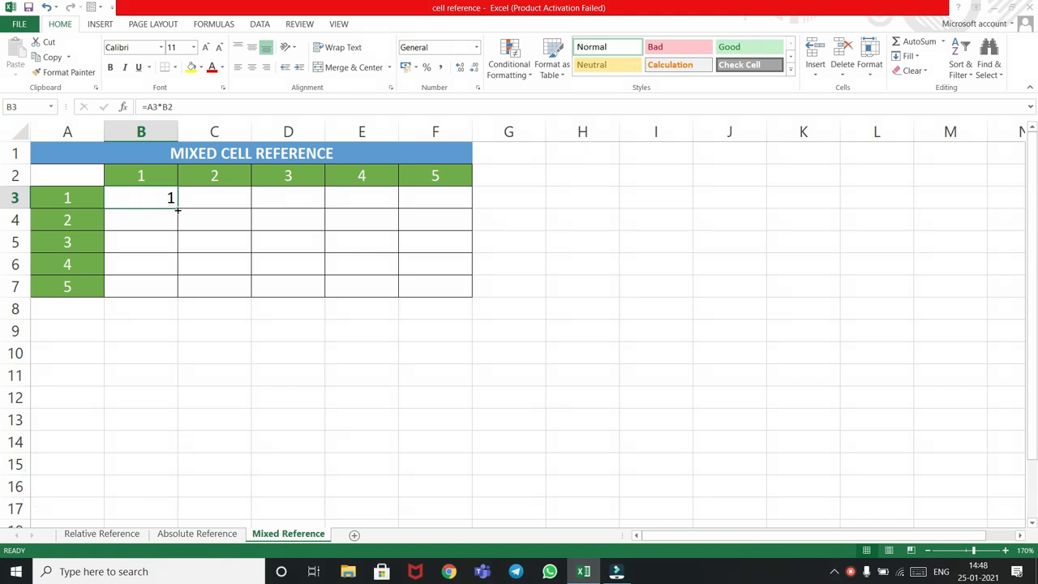
left_click(177, 210)
left_click_drag(175, 207, 177, 297)
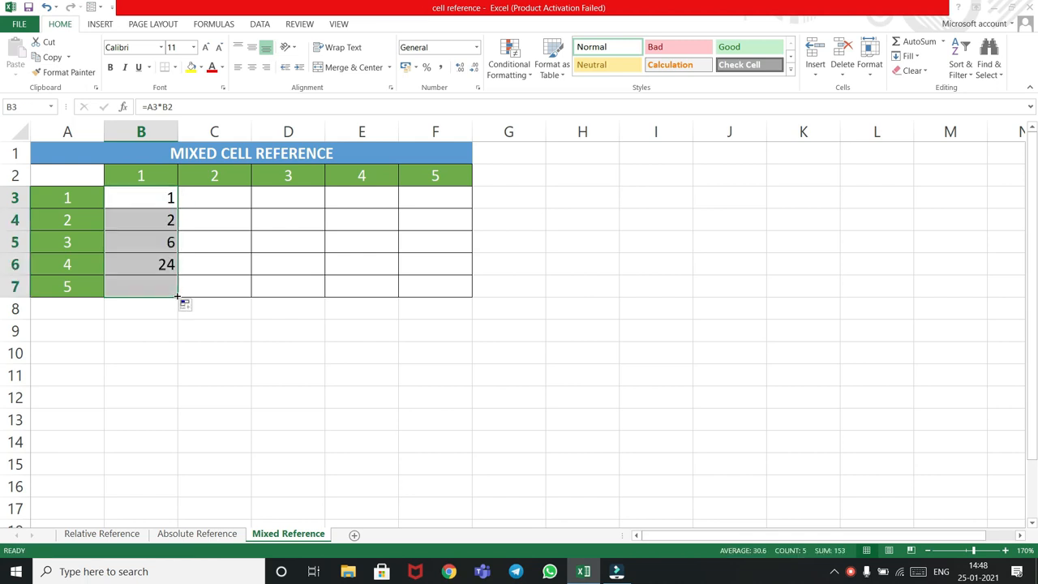
left_click(235, 310)
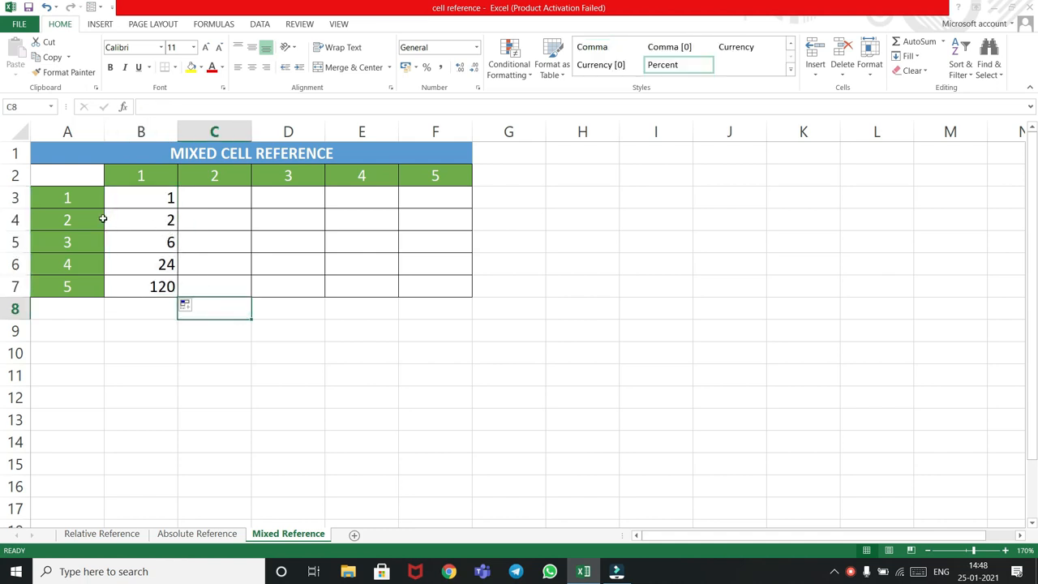
- Show the worksheet's formulas and examine which cells the multiplication formulas in B3, B4 and B5 refer to
left_click(154, 220)
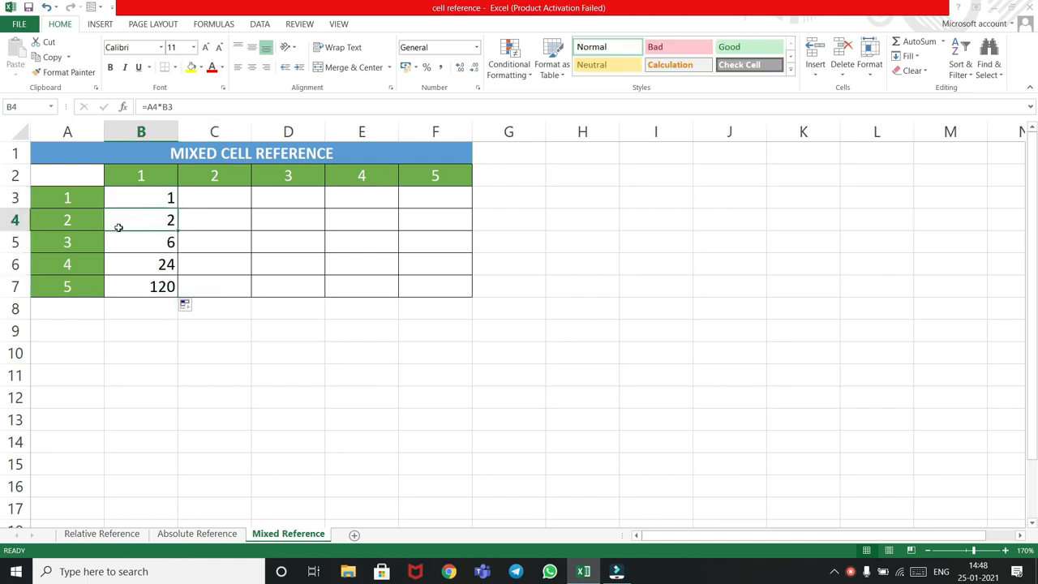
left_click(126, 241)
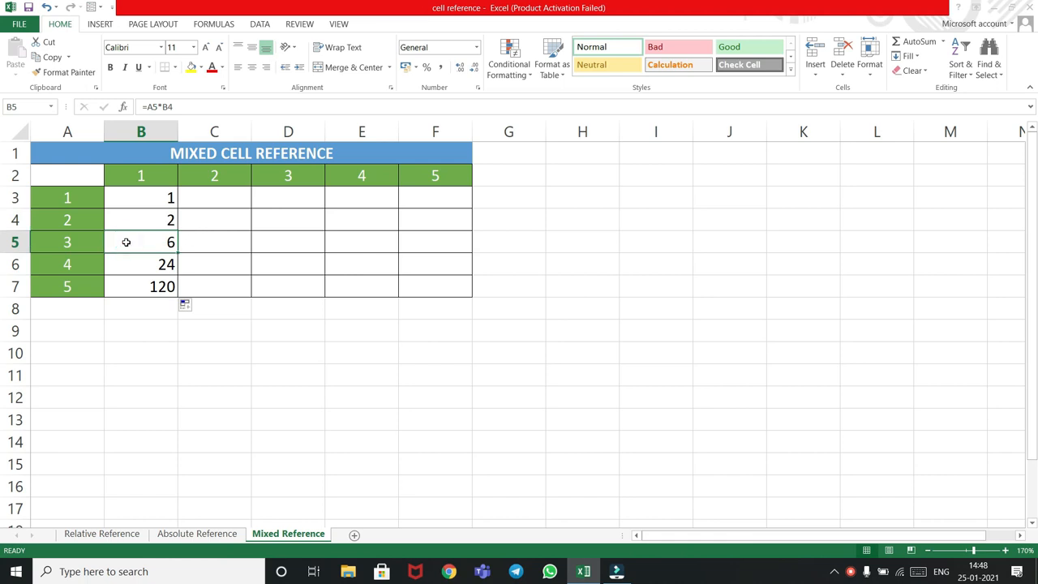
key("ctrl+grave")
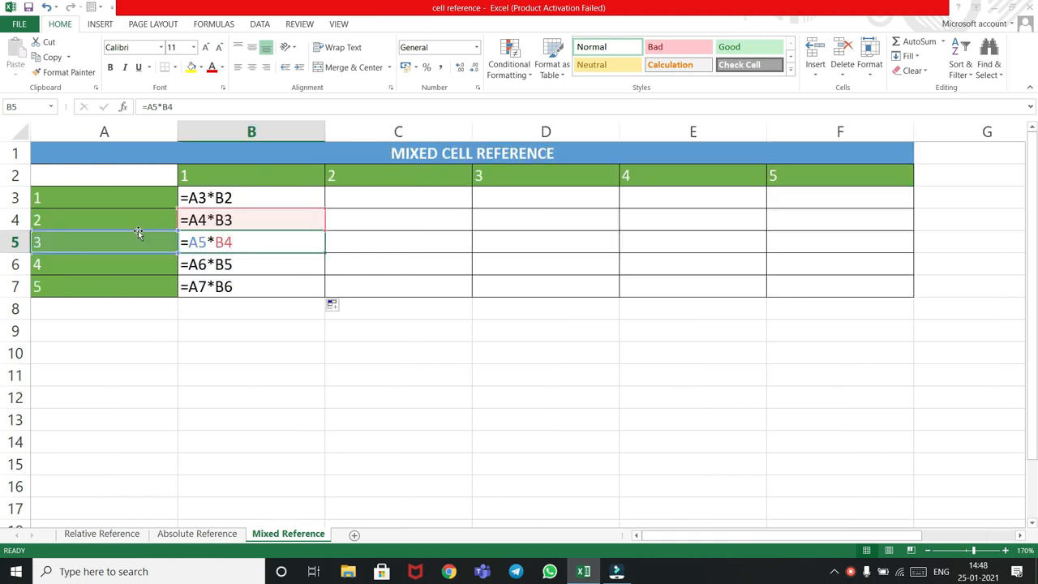
left_click(246, 201)
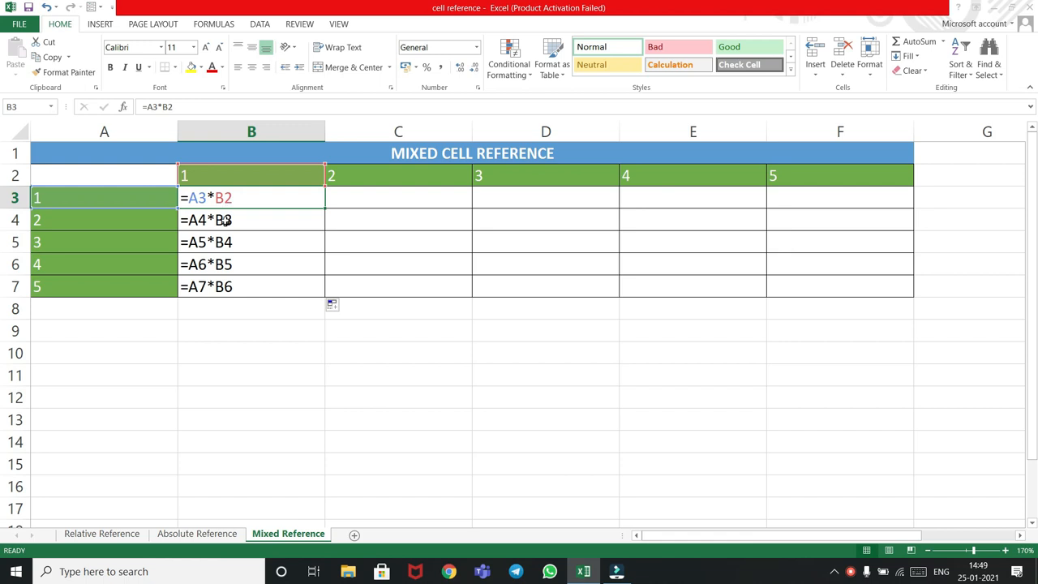
left_click(224, 221)
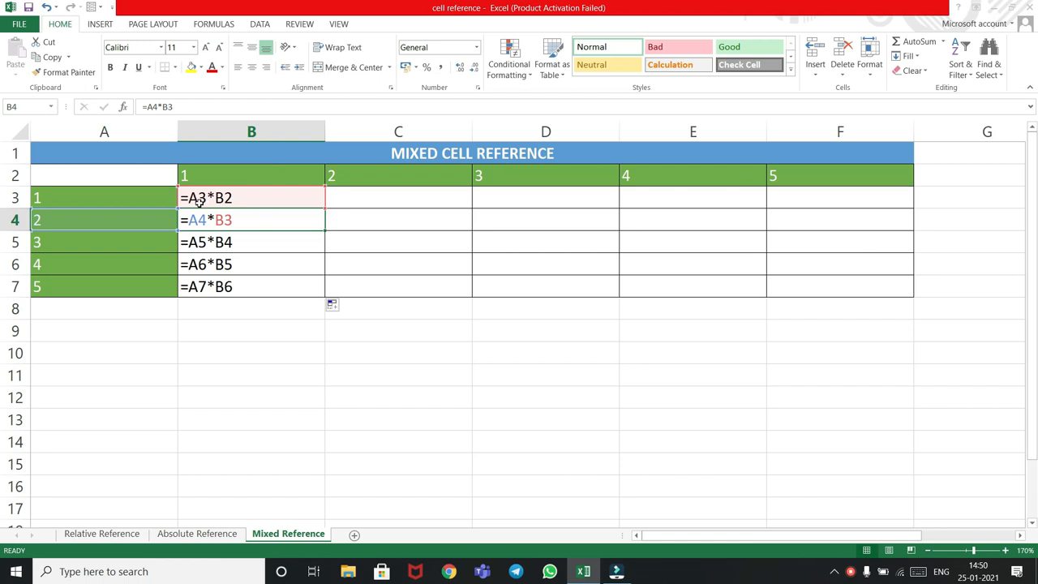
- Change the formula in B3 to =$A3*B$2, locking column A and row 2
left_click(248, 197)
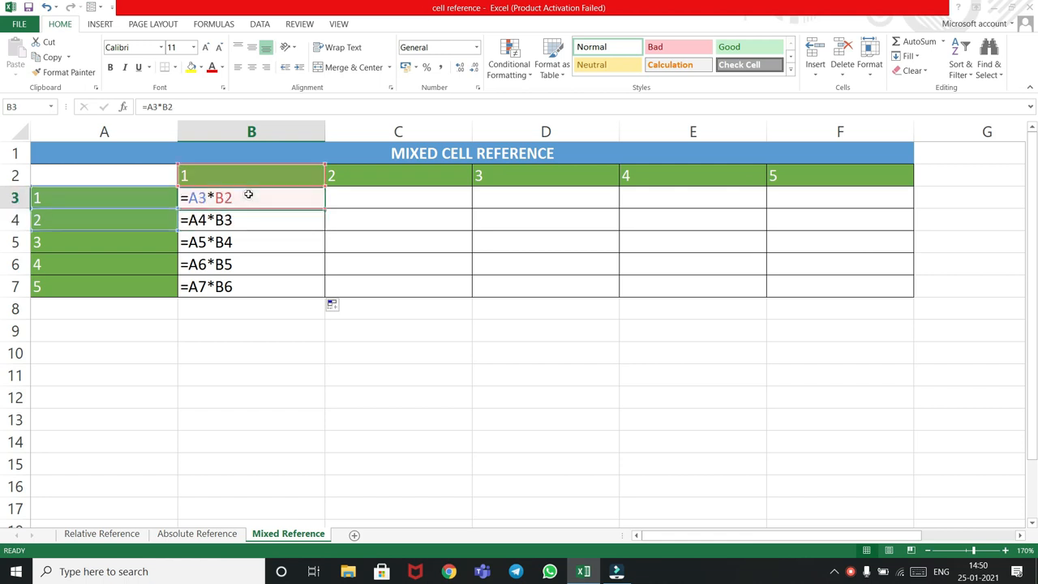
double_click(207, 197)
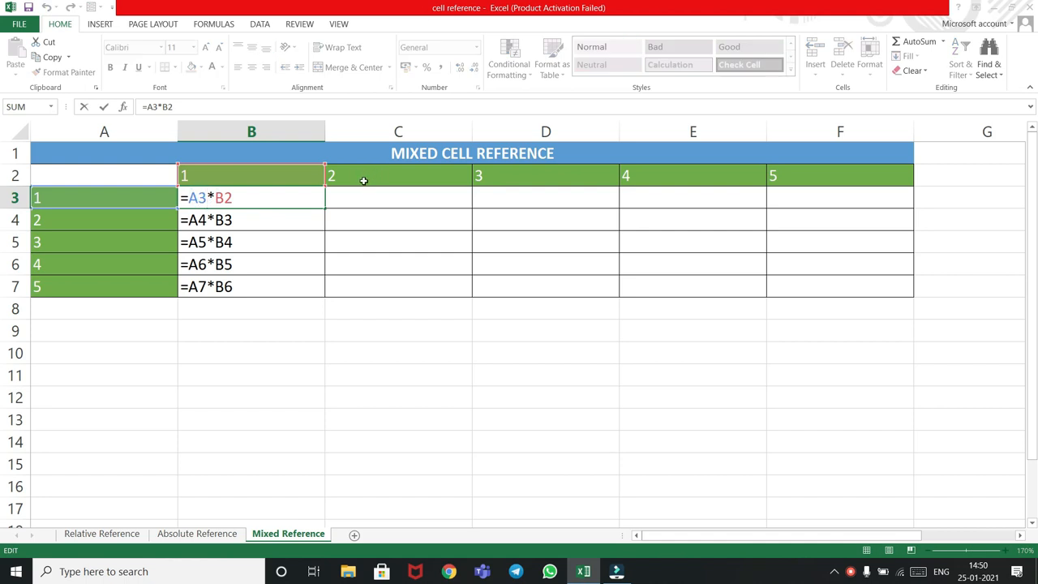
key("F4")
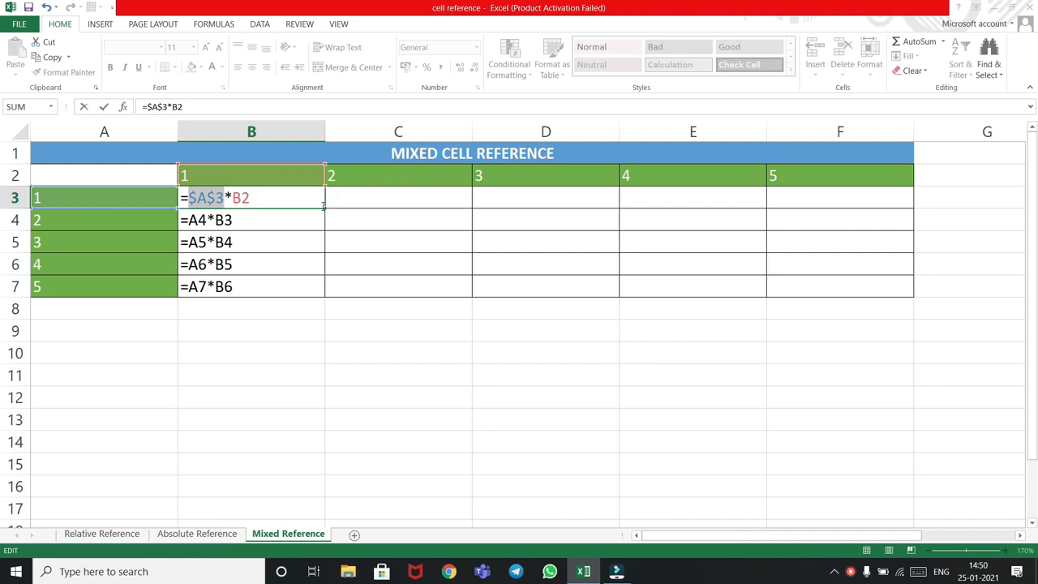
key("F4")
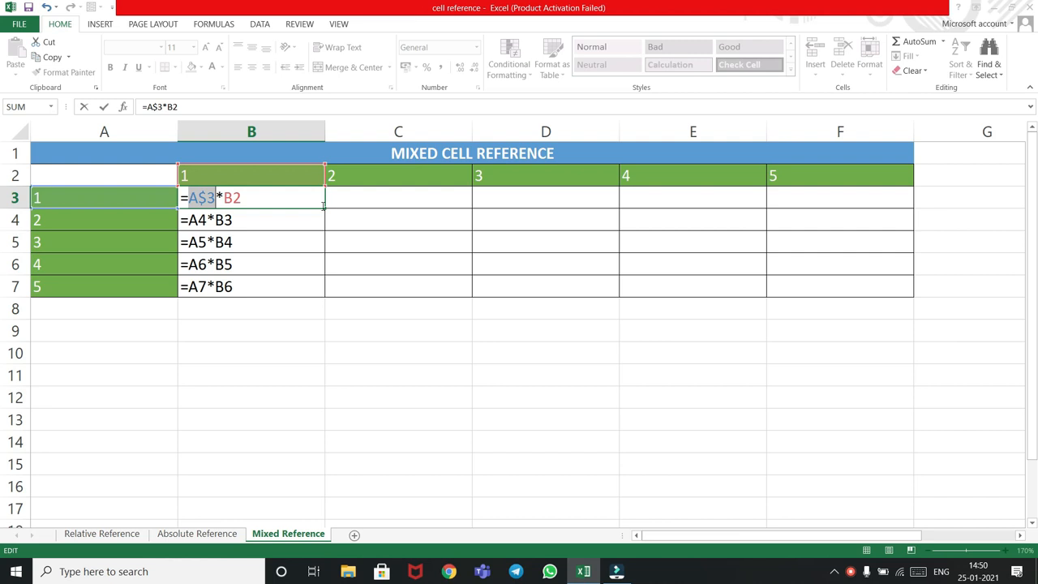
key("F4")
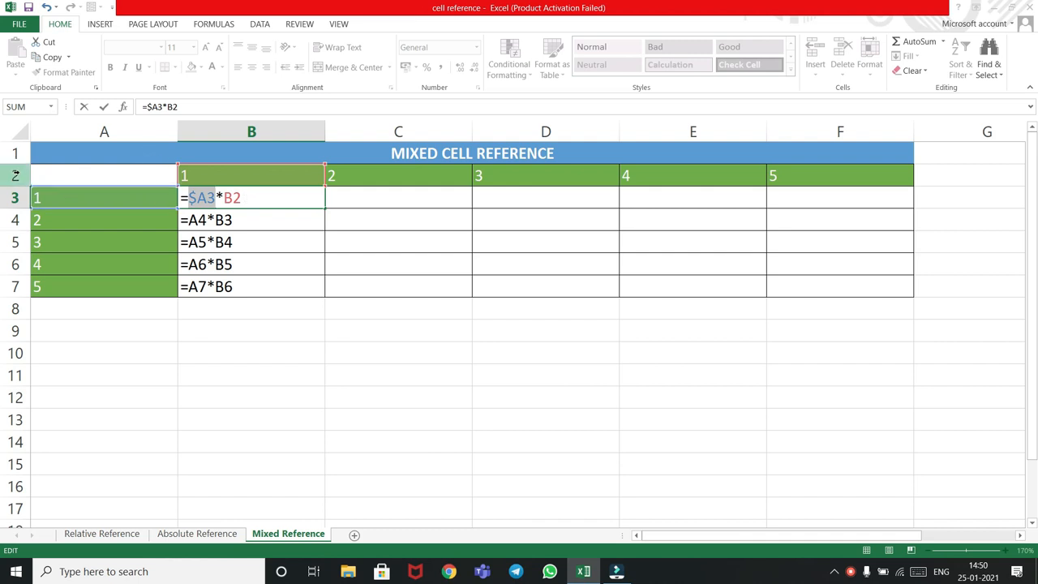
left_click(244, 198)
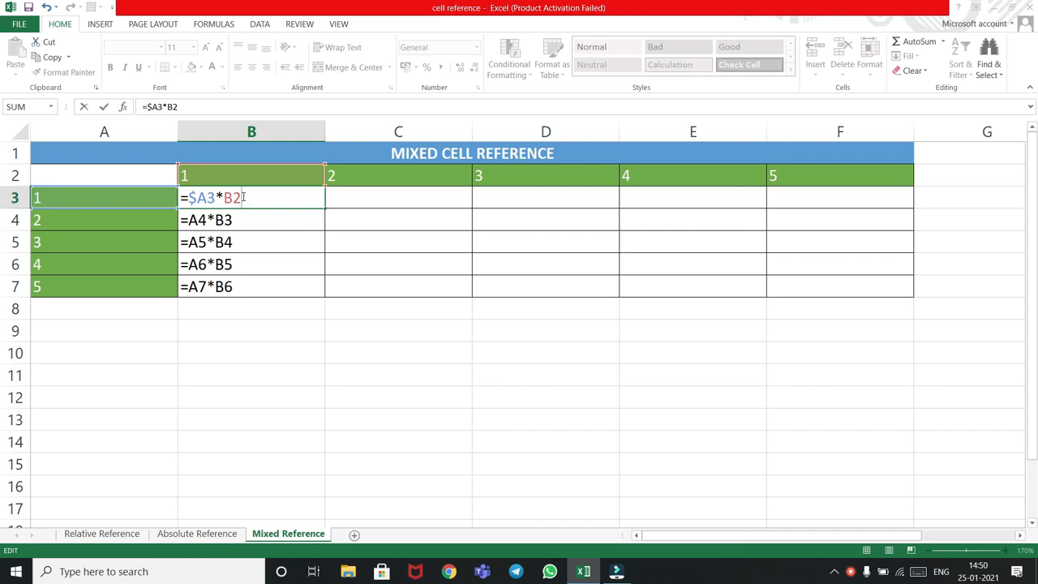
key("F4")
key("F4")
- Fill the mixed-reference formula from B3 through F7 and switch the sheet back to showing values
left_click_drag(325, 209, 869, 254)
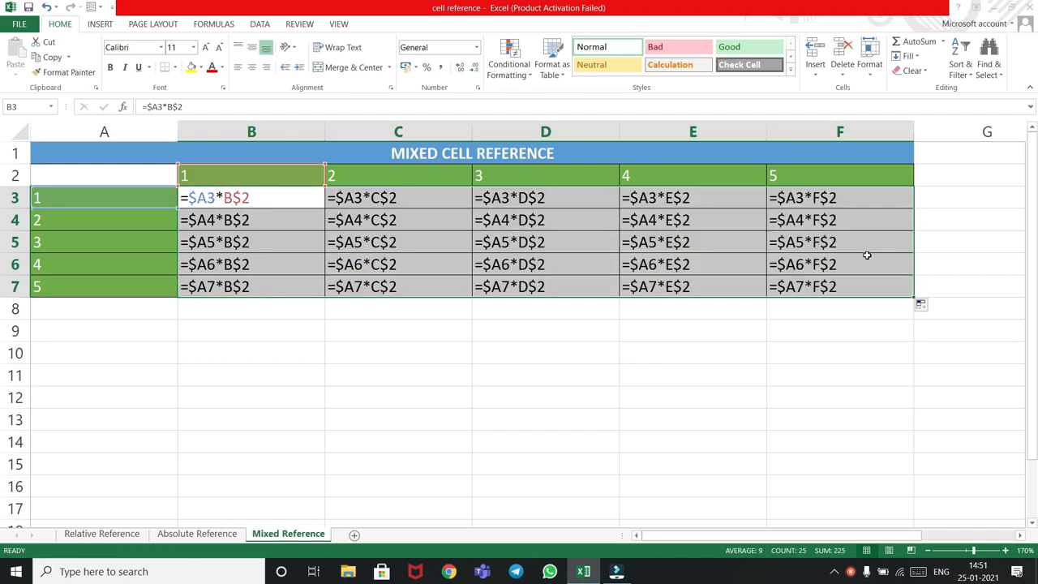
left_click(852, 334)
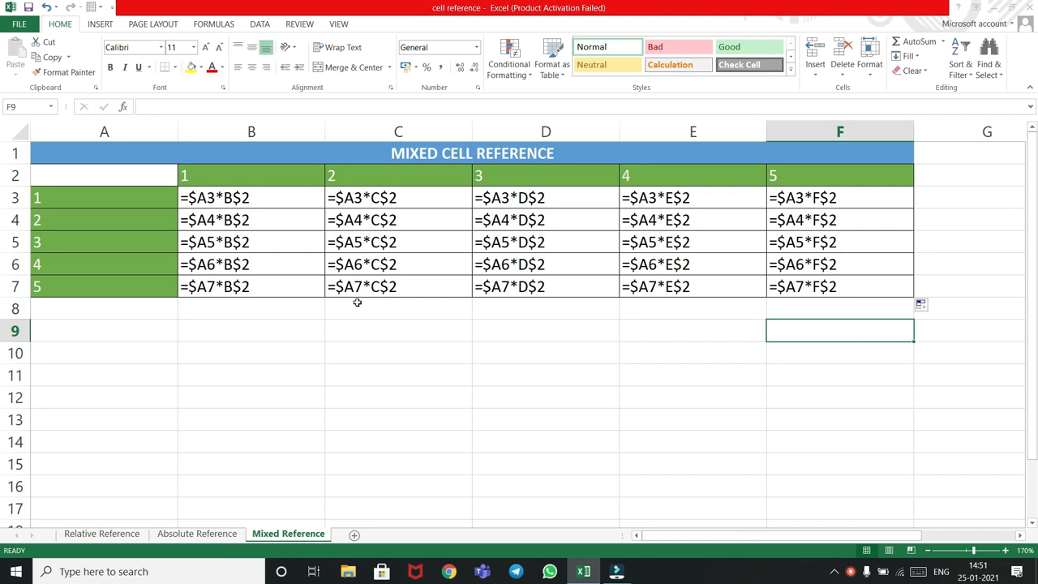
key("ctrl+grave")
left_click(558, 242)
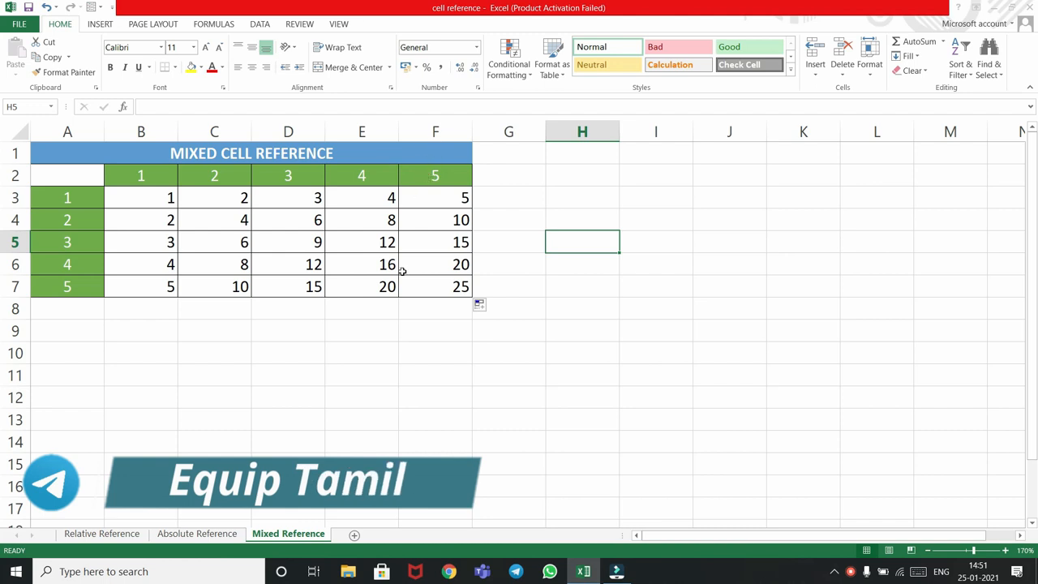
- Examine the mixed references of the B3 formula in formula view, and minimize the workbook with values displayed again
left_click(468, 369)
key("ctrl+grave")
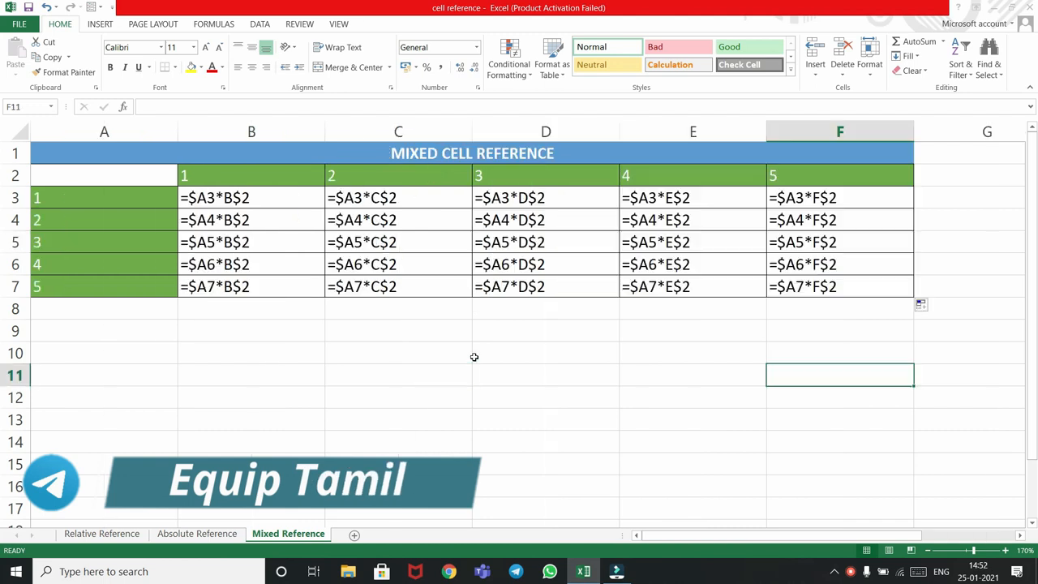
left_click(291, 197)
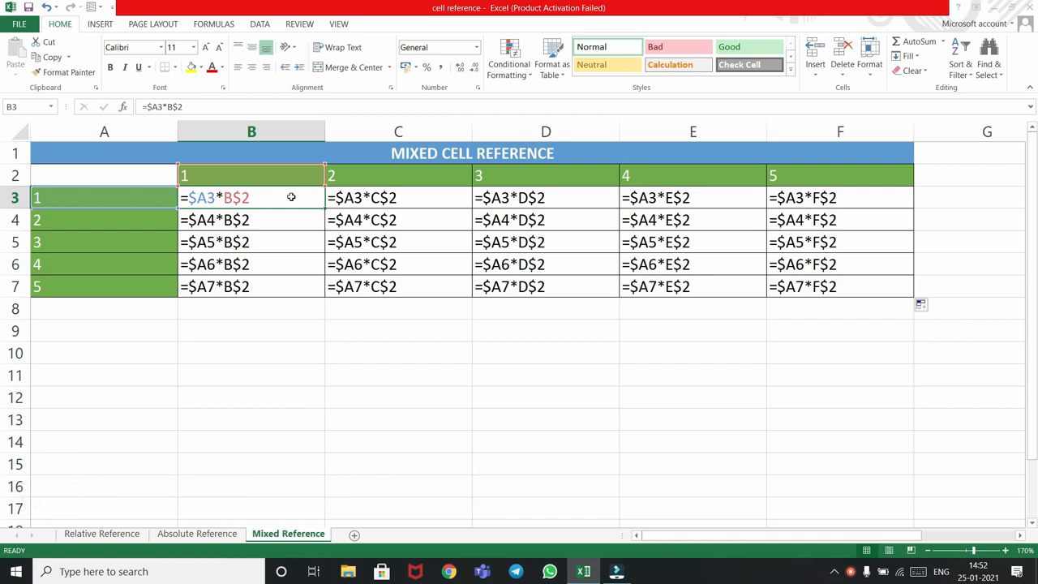
key("ctrl+grave")
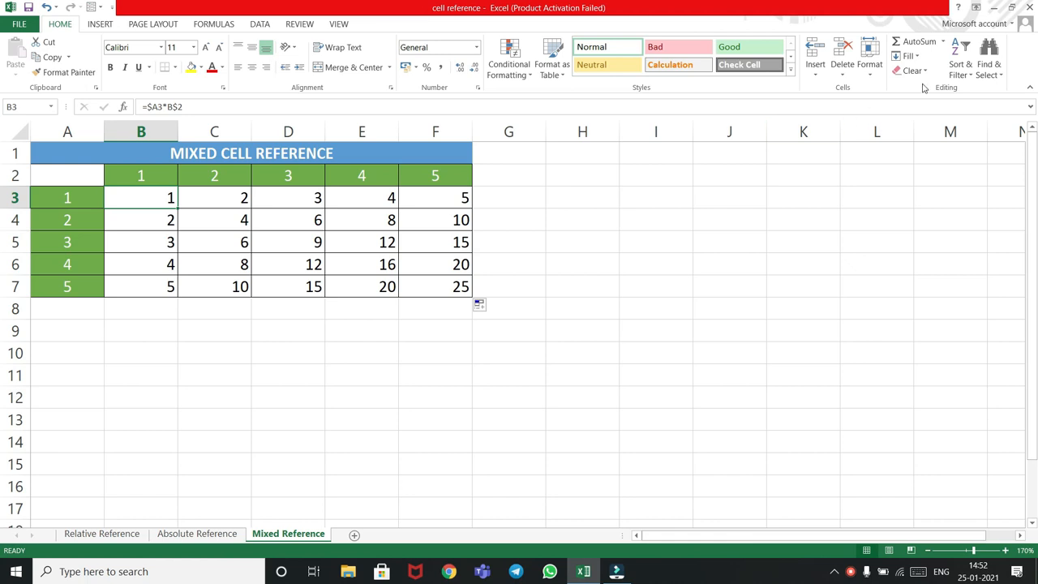
left_click(996, 9)
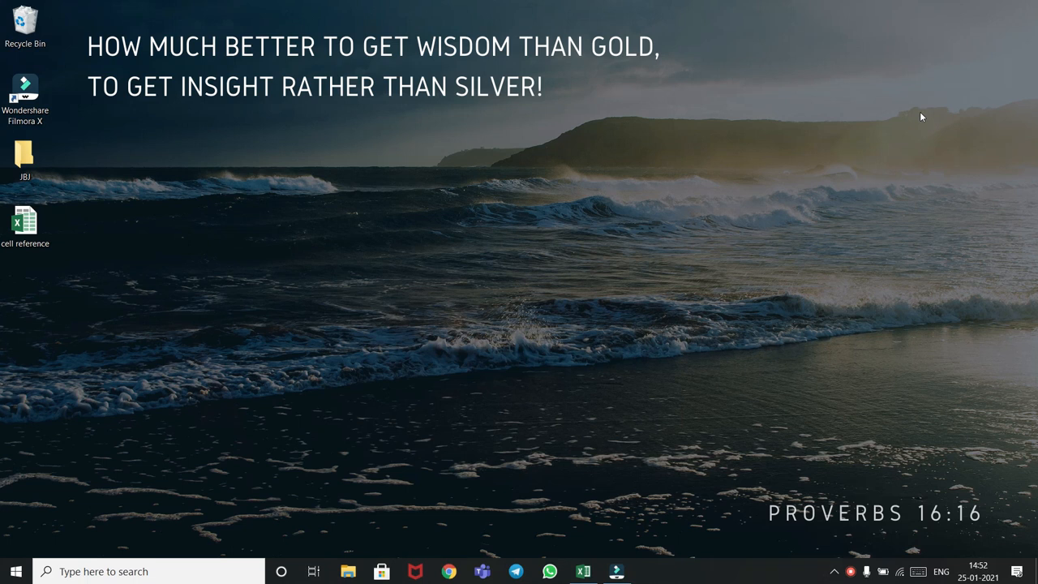